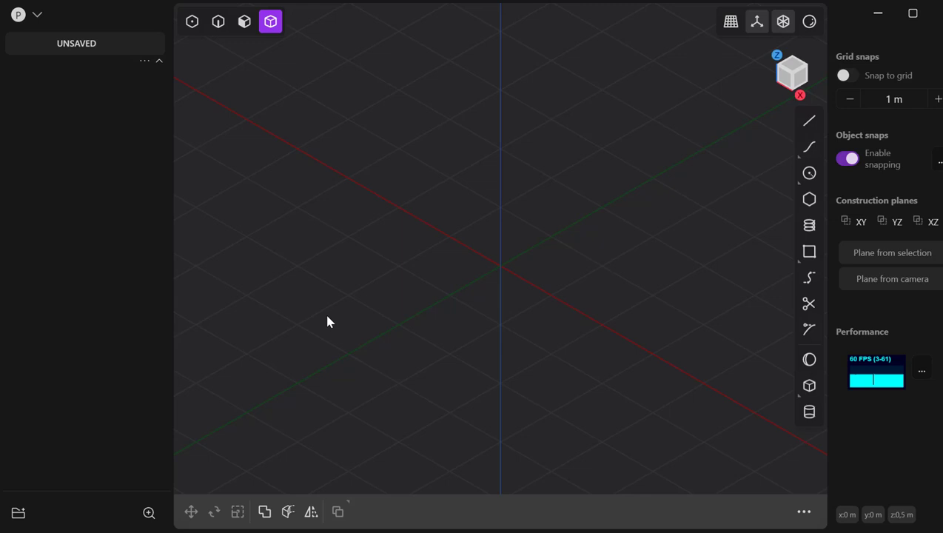
# Set the viewport to the orthographic right view, facing the YZ plane.
pyautogui.click(800, 94)
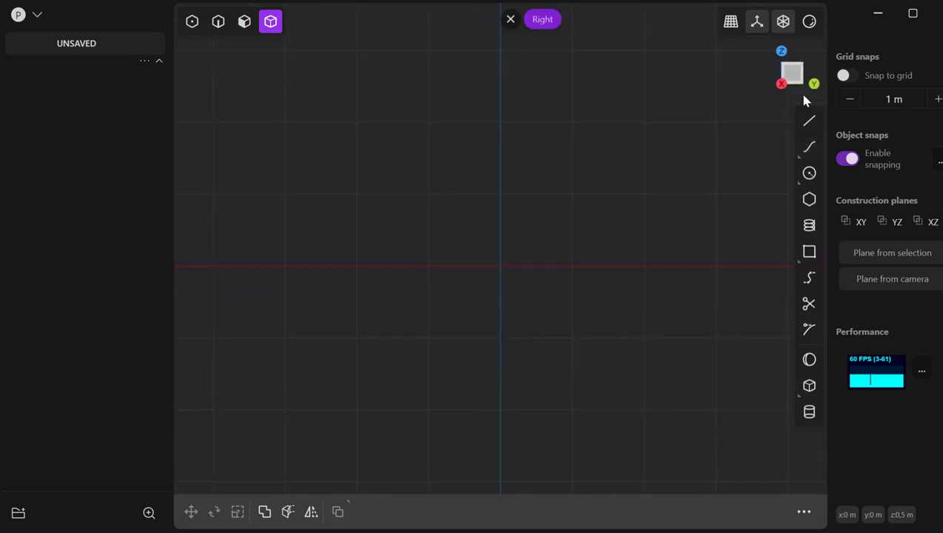
pyautogui.click(809, 252)
pyautogui.moveTo(809, 263)
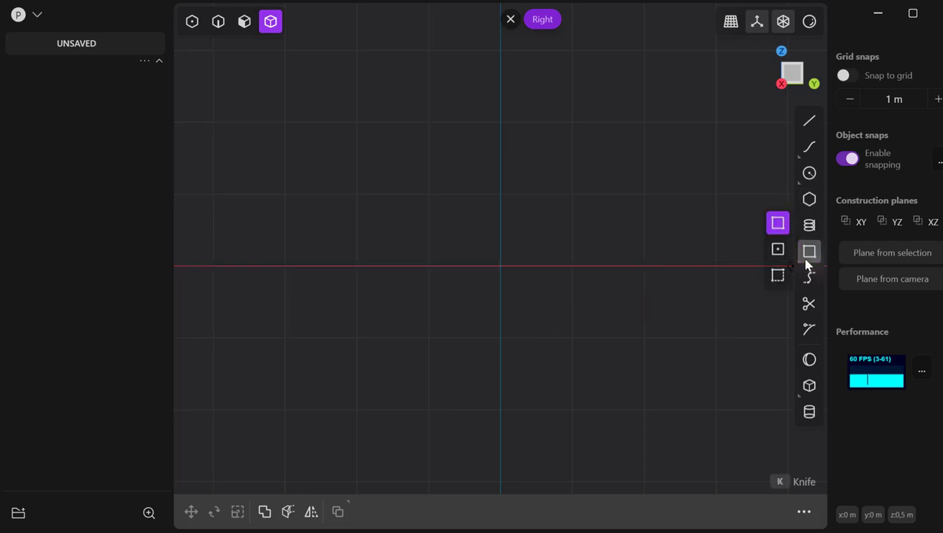
pyautogui.click(777, 250)
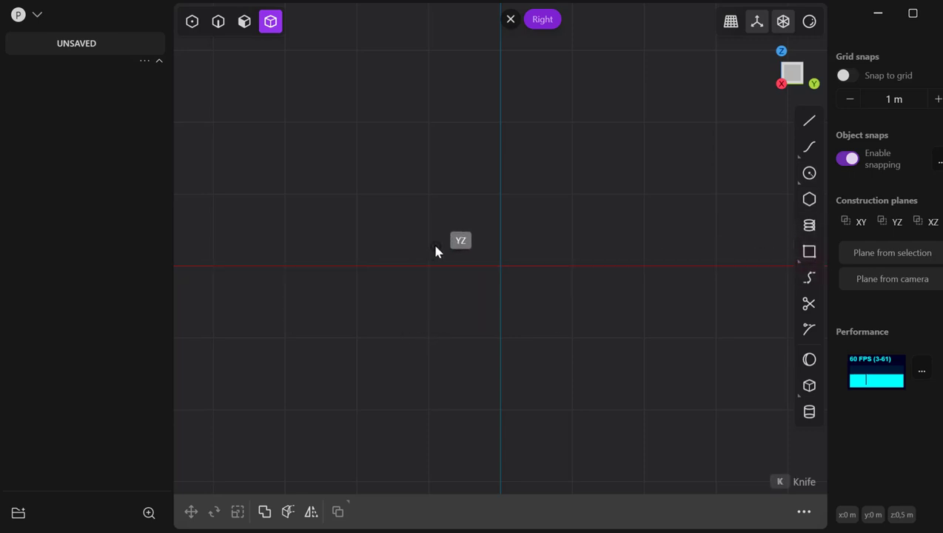
pyautogui.click(432, 232)
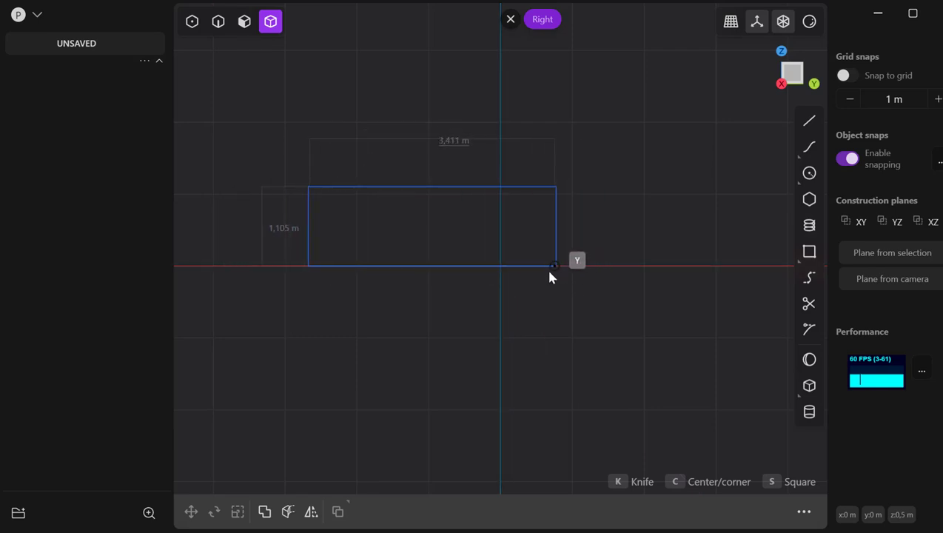
pyautogui.press('Escape')
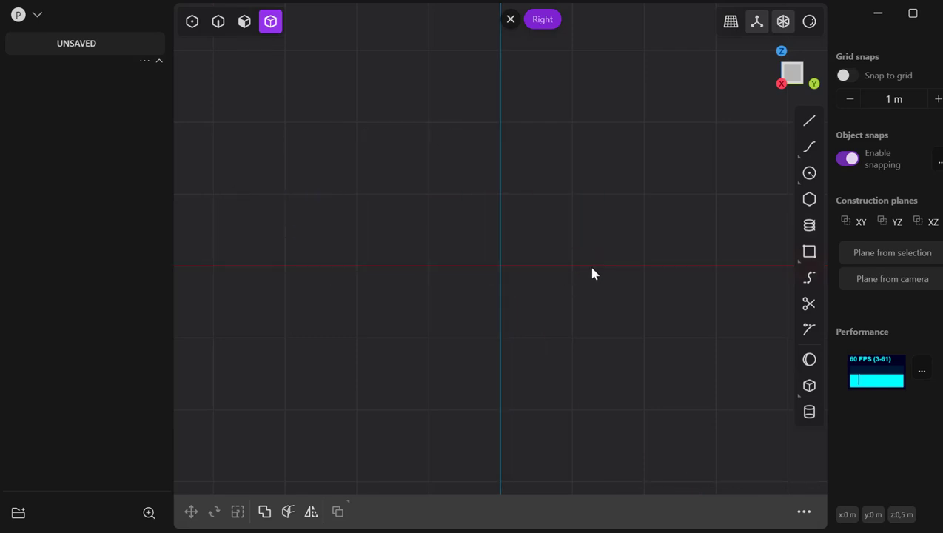
# Draw a corner rectangle about 2.93 by 0.98 m on the YZ plane, hanging below the Y axis and spanning the Z axis.
pyautogui.click(809, 252)
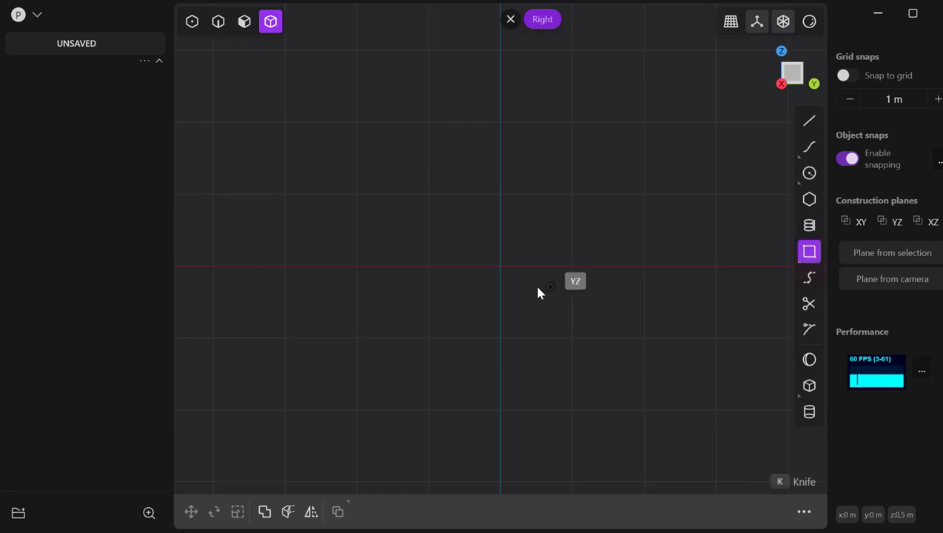
pyautogui.click(393, 265)
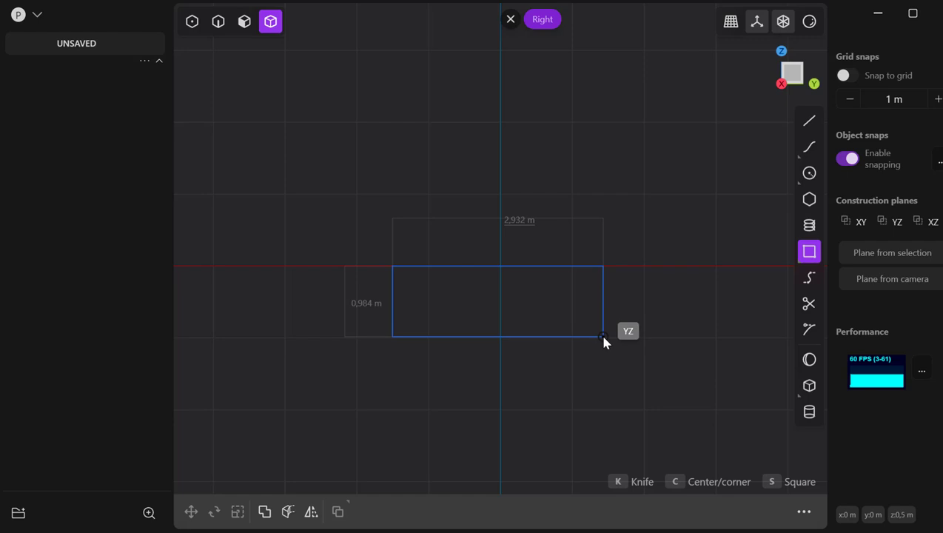
pyautogui.click(567, 403)
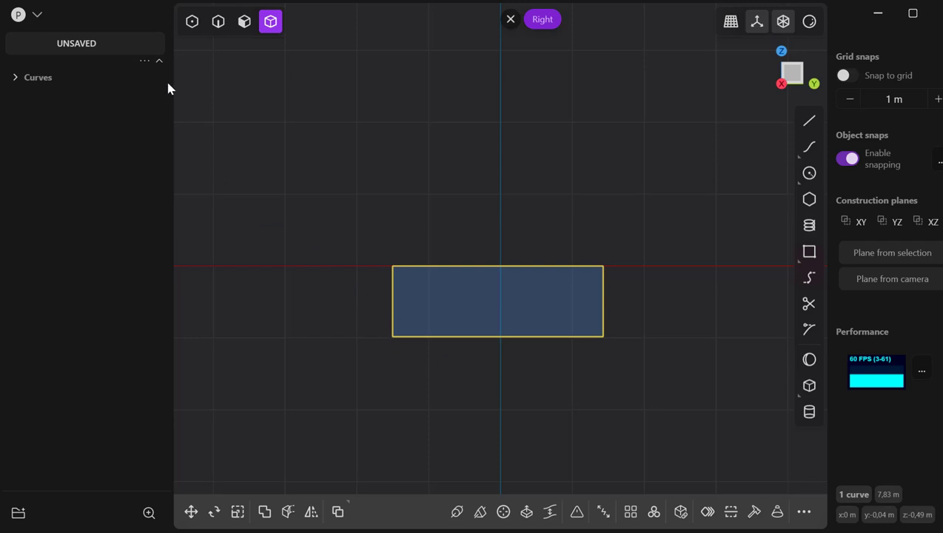
# Extrude the rectangle's region by about 0.77 m into a solid box.
pyautogui.click(217, 25)
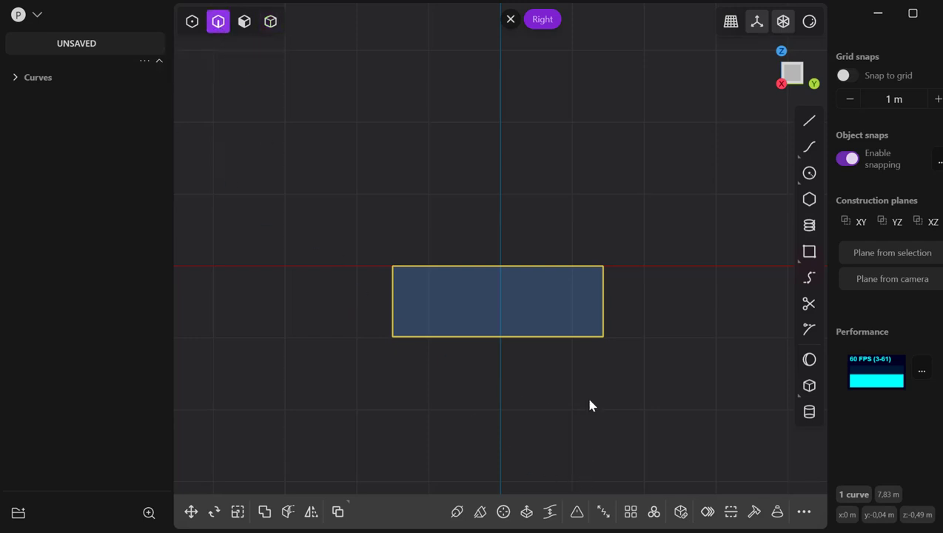
pyautogui.moveTo(590, 406); pyautogui.dragTo(509, 364, button='middle')
pyautogui.click(534, 323)
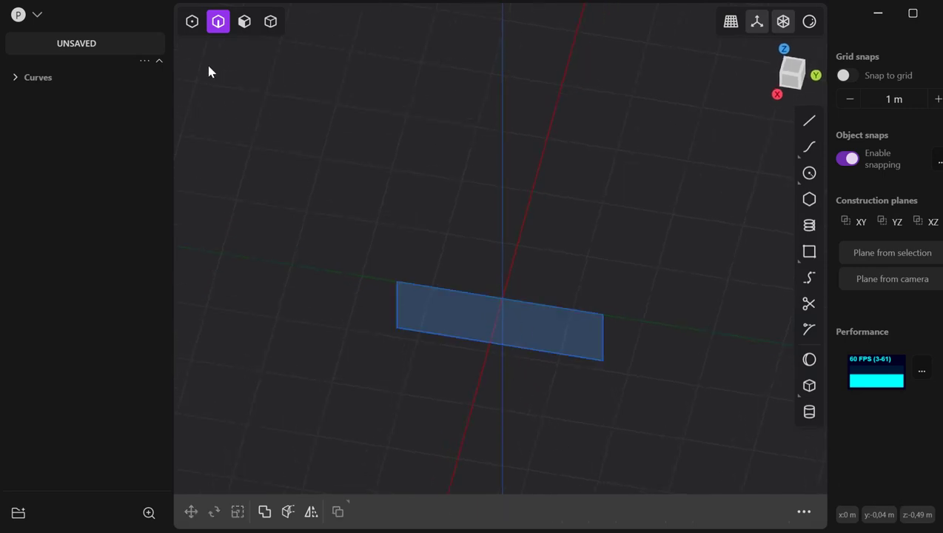
pyautogui.click(245, 28)
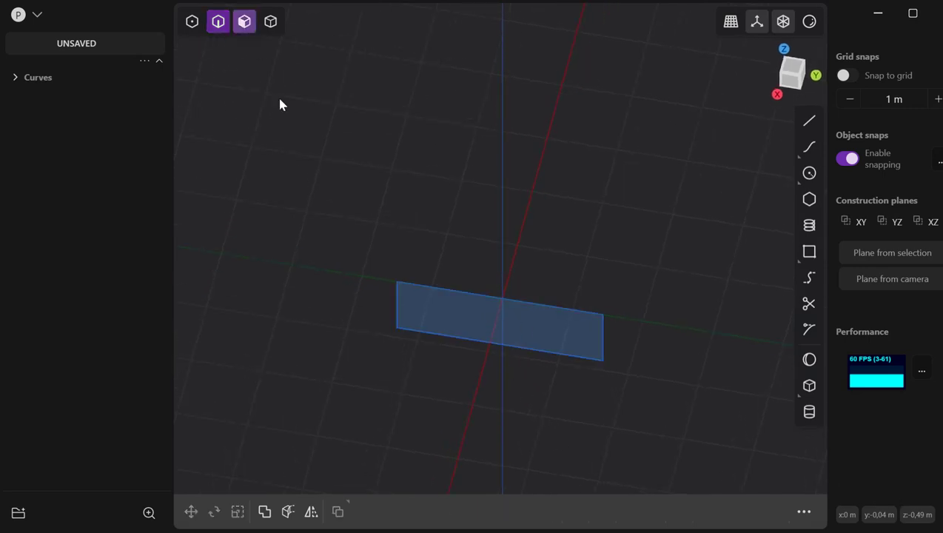
pyautogui.click(512, 323)
pyautogui.moveTo(524, 289); pyautogui.dragTo(516, 241)
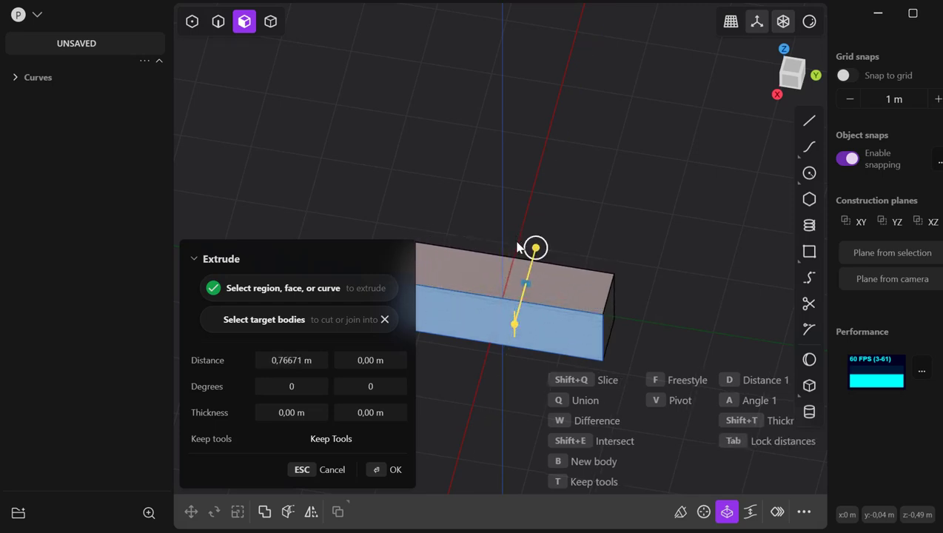
pyautogui.click(376, 471)
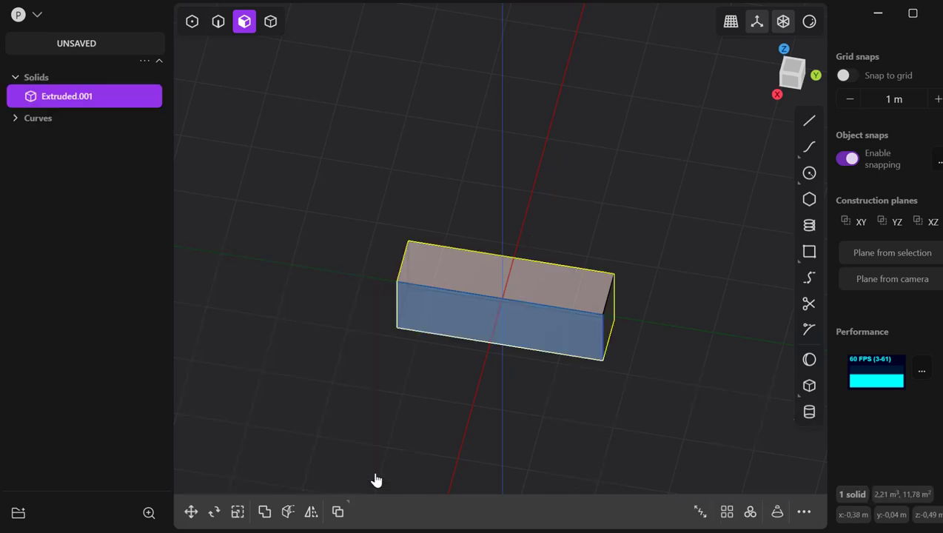
# Offset the box's bottom face downward by about 0.57 m to make the box taller.
pyautogui.moveTo(486, 431); pyautogui.dragTo(504, 437, button='right')
pyautogui.click(494, 413)
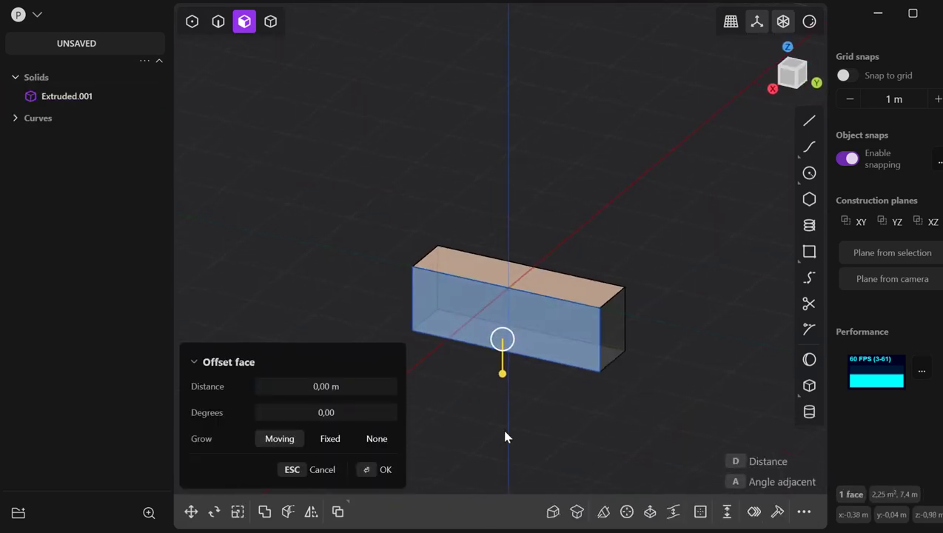
pyautogui.moveTo(505, 381); pyautogui.dragTo(484, 429)
pyautogui.click(376, 471)
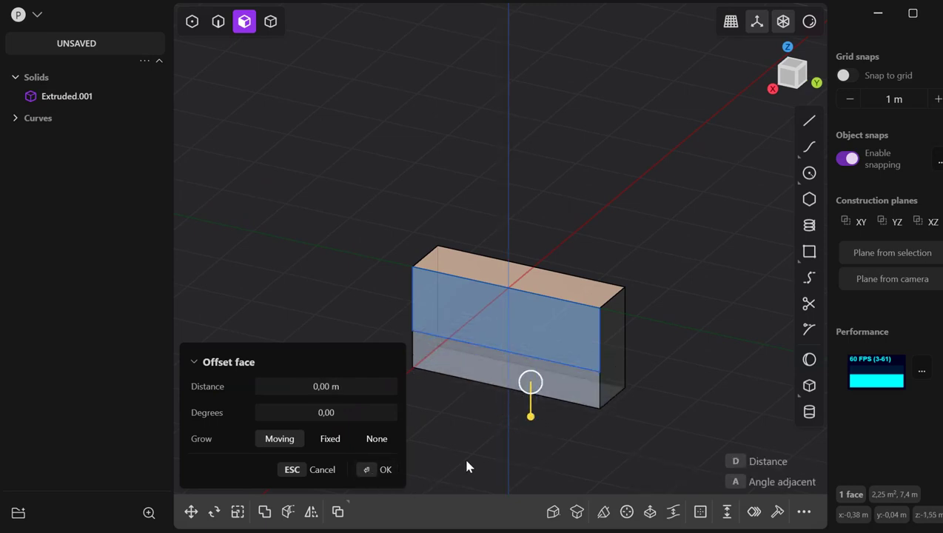
pyautogui.click(466, 456)
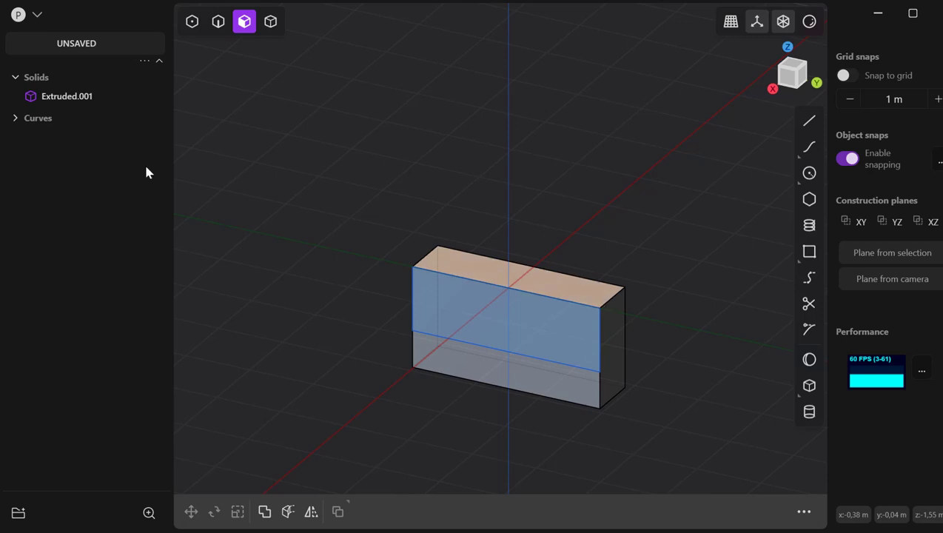
# Chamfer the two short top edges at the ends of the box by about 0.28 m.
pyautogui.click(217, 23)
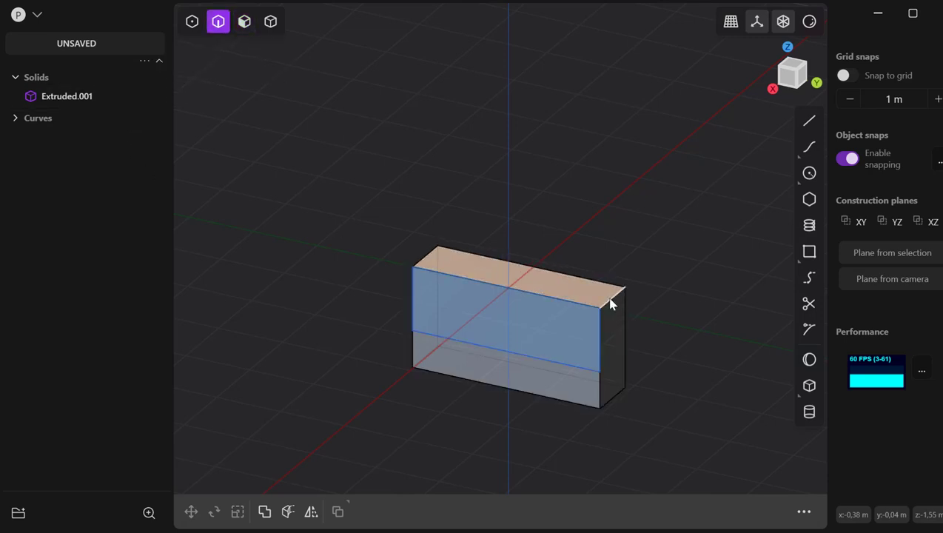
pyautogui.click(607, 303)
pyautogui.press('f')
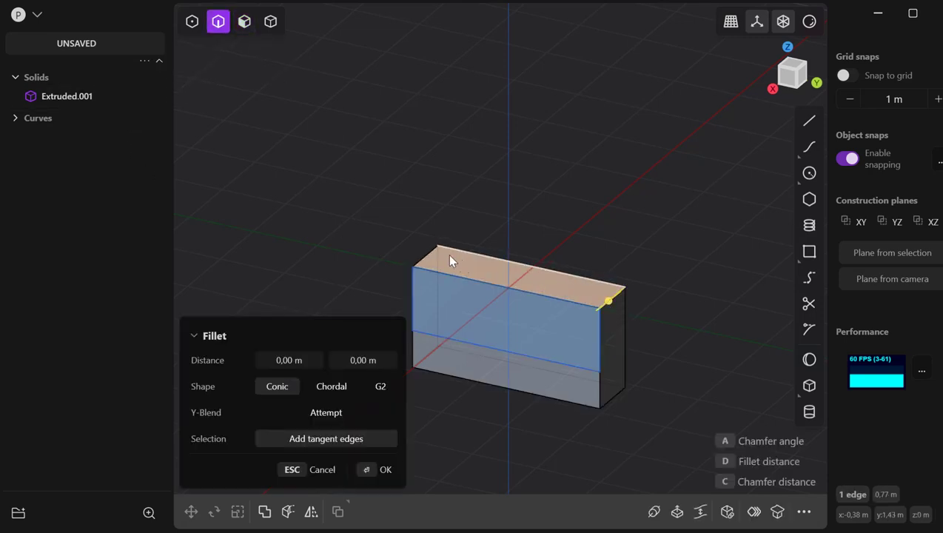
pyautogui.click(425, 255)
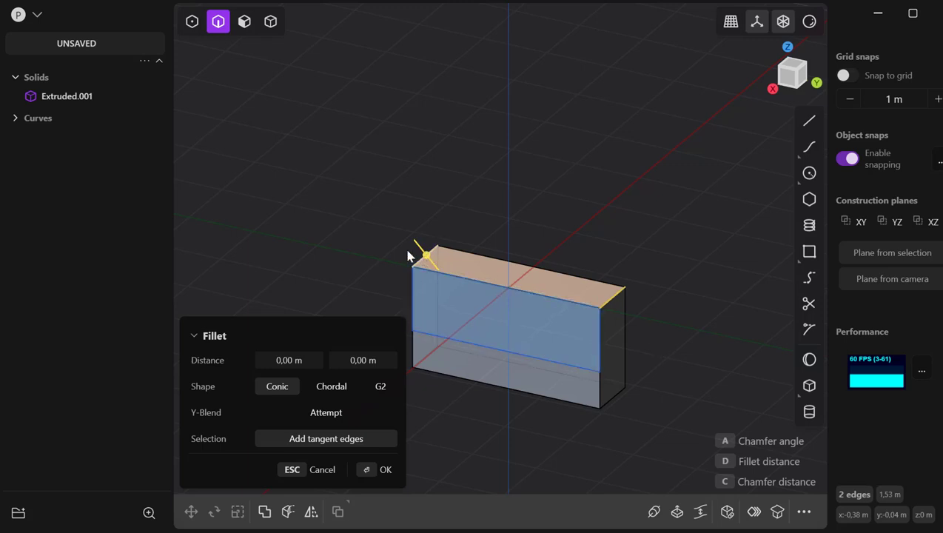
pyautogui.moveTo(427, 254); pyautogui.dragTo(447, 268)
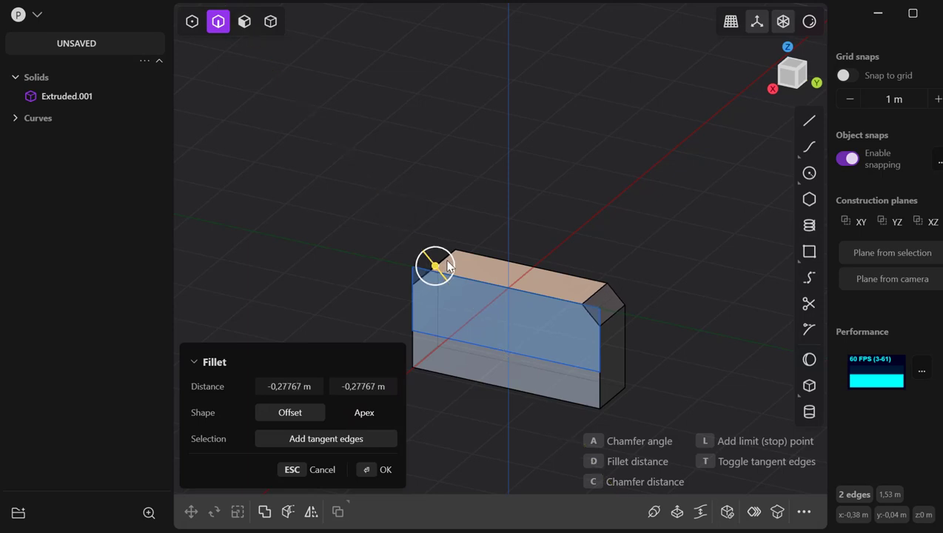
pyautogui.click(370, 472)
# Delete the original rectangle curve, keeping only the chamfered solid.
pyautogui.press('KP_1')
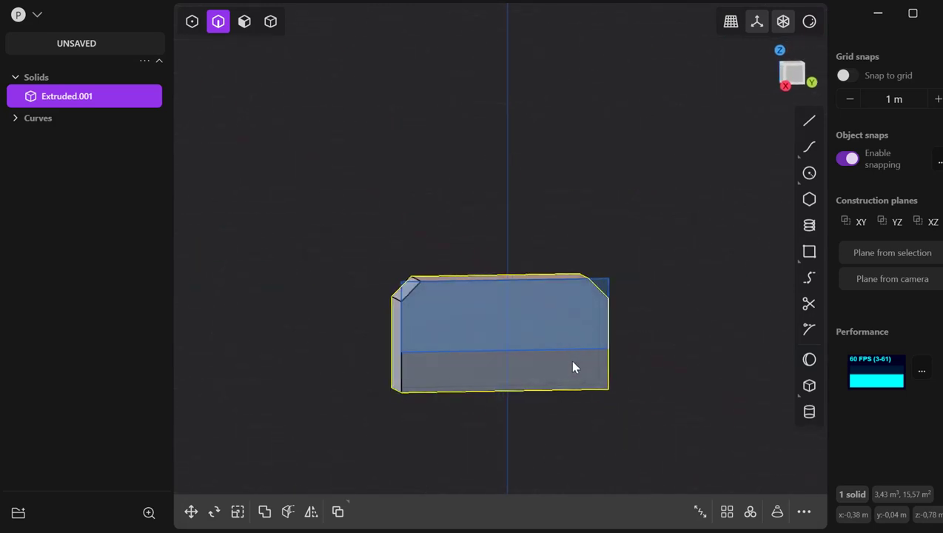
pyautogui.click(781, 86)
pyautogui.click(650, 439)
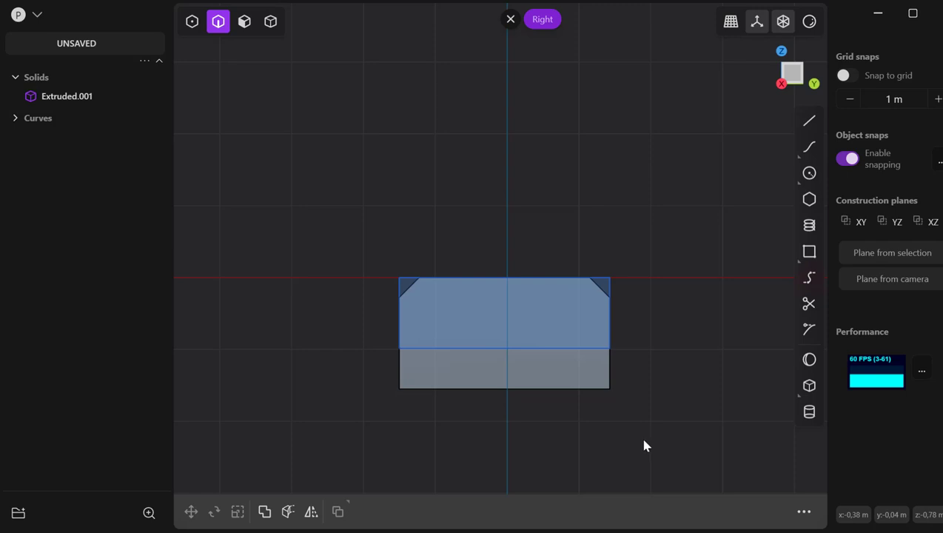
pyautogui.click(38, 119)
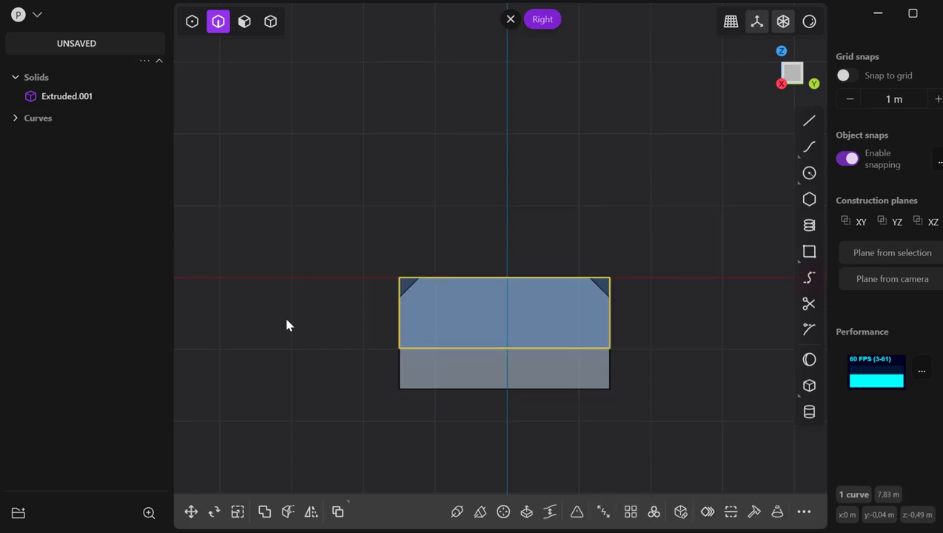
pyautogui.press('Delete')
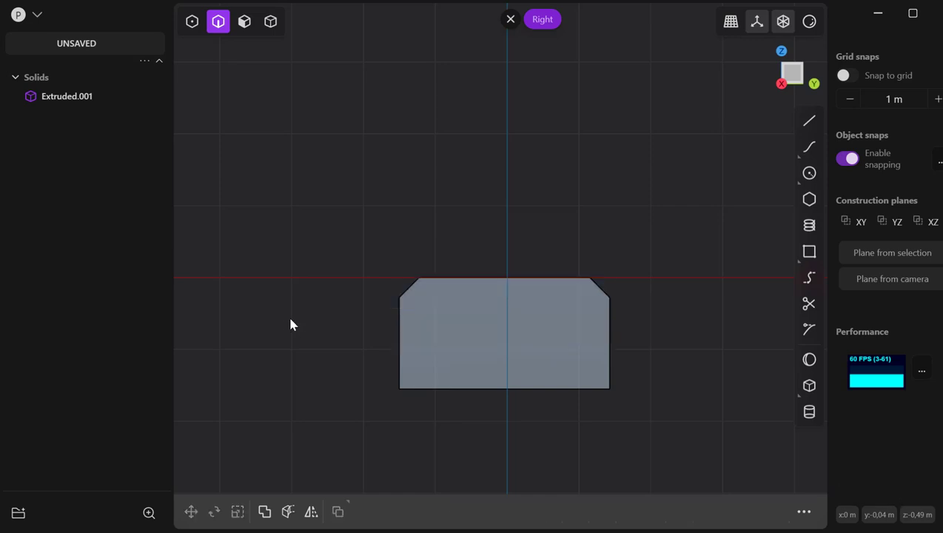
# Draw a three-sided polygon with sides about 0.79 m above the block, its lower vertex touching the block's top edge.
pyautogui.click(809, 199)
pyautogui.click(561, 245)
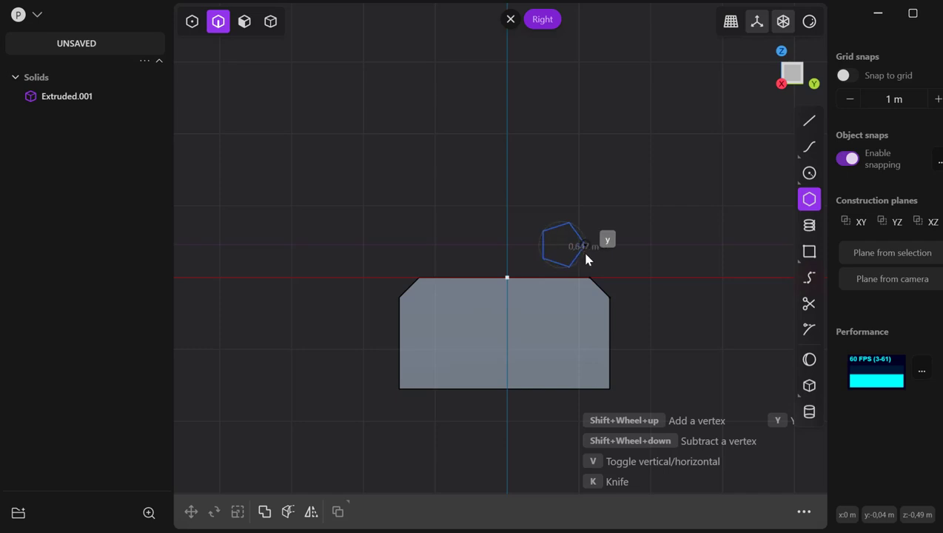
pyautogui.keyDown('shift'); pyautogui.scroll(1, 585, 257); pyautogui.keyUp('shift')
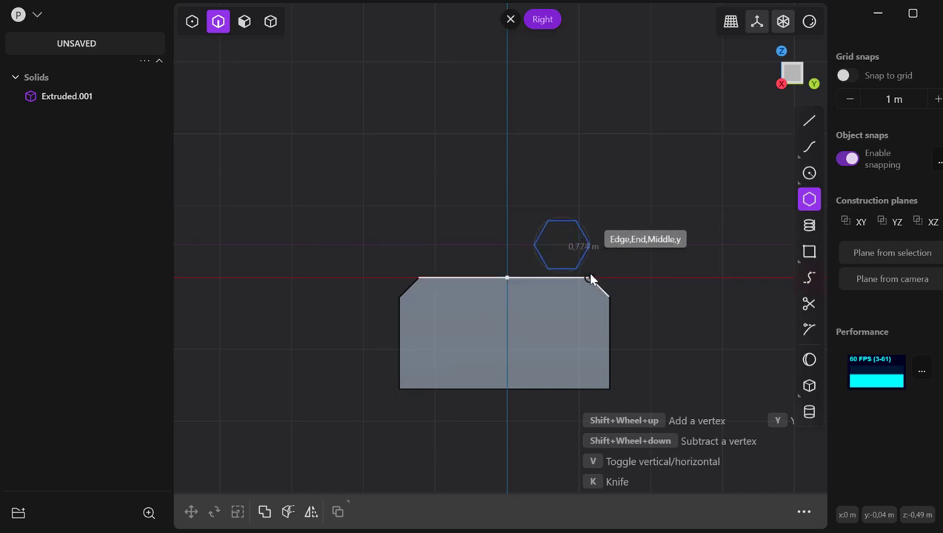
pyautogui.keyDown('shift'); pyautogui.scroll(-2, 585, 256); pyautogui.keyUp('shift')
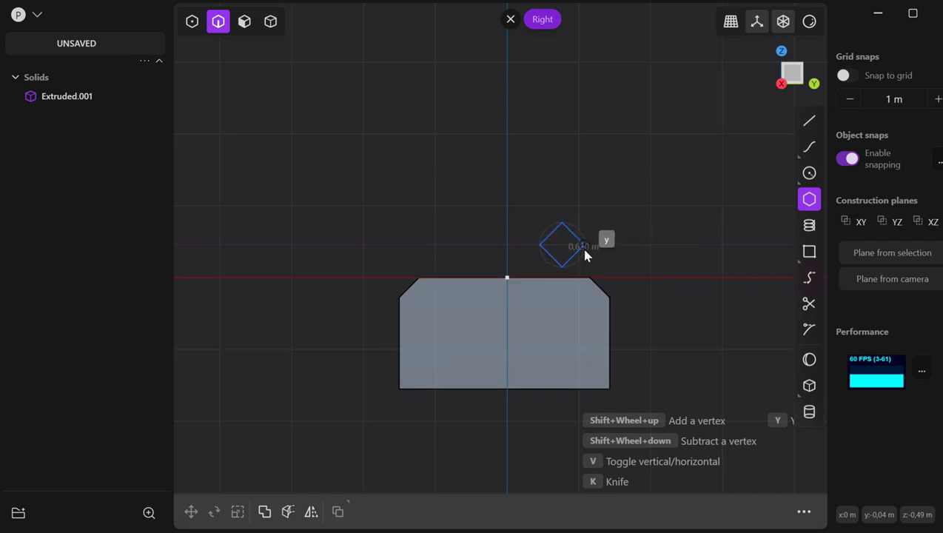
pyautogui.keyDown('shift'); pyautogui.scroll(-1, 585, 255); pyautogui.keyUp('shift')
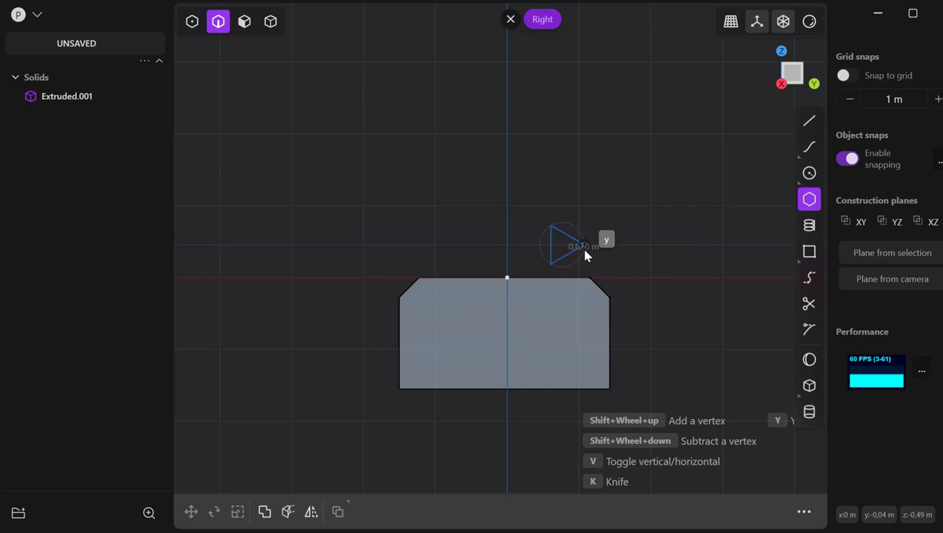
pyautogui.click(564, 277)
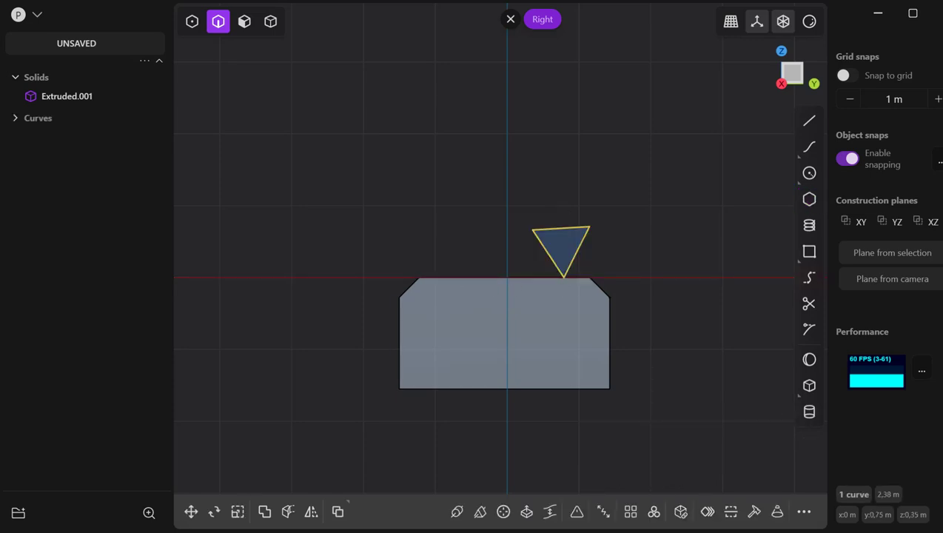
# Rotate the triangle about 1.8° around the X axis to level its upper edge.
pyautogui.click(214, 511)
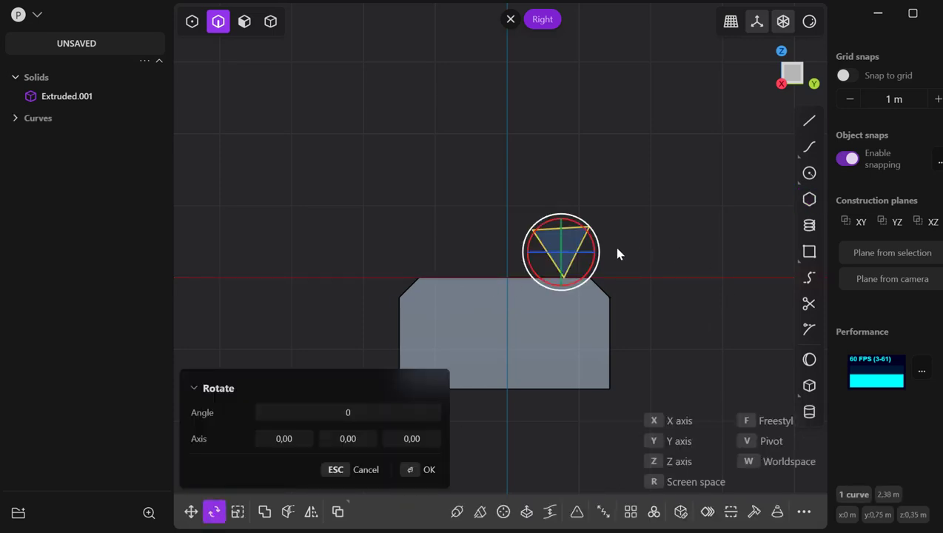
pyautogui.moveTo(600, 253); pyautogui.dragTo(606, 253)
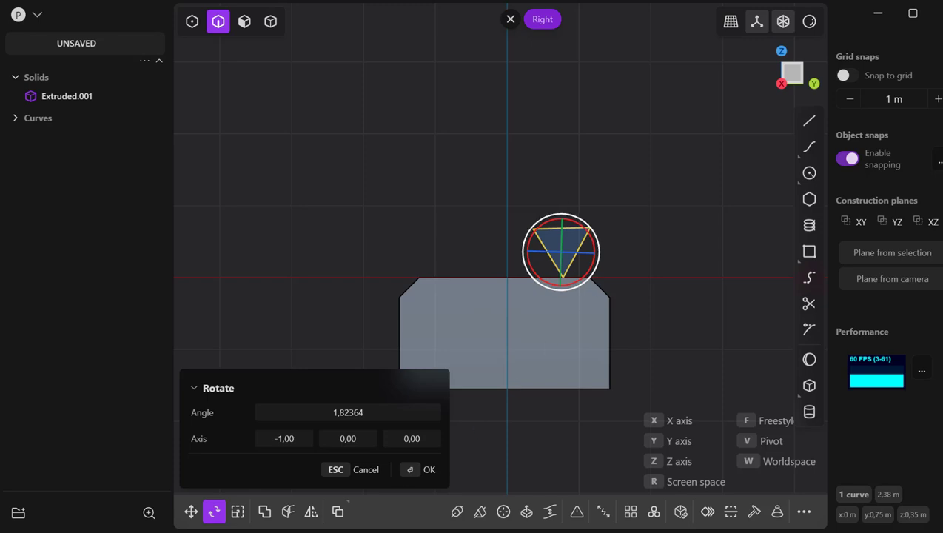
pyautogui.click(411, 474)
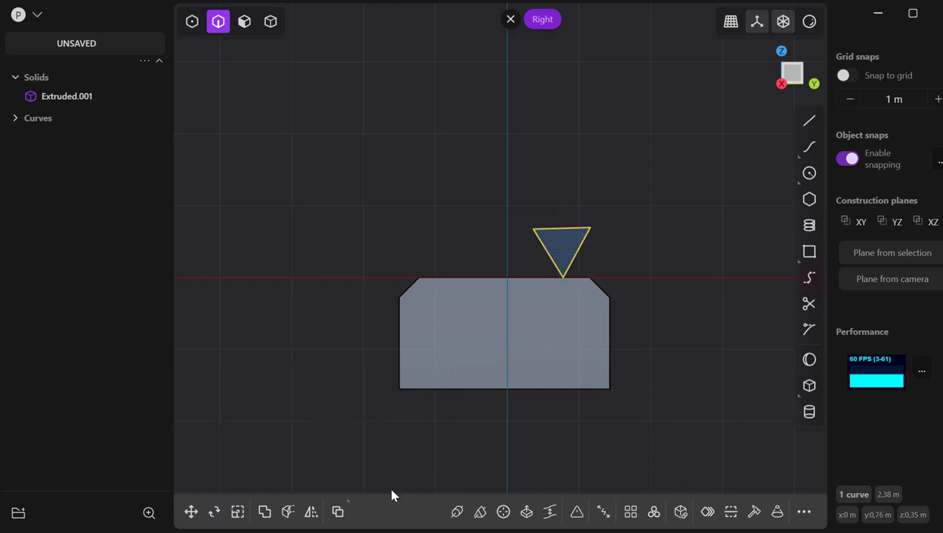
pyautogui.click(244, 23)
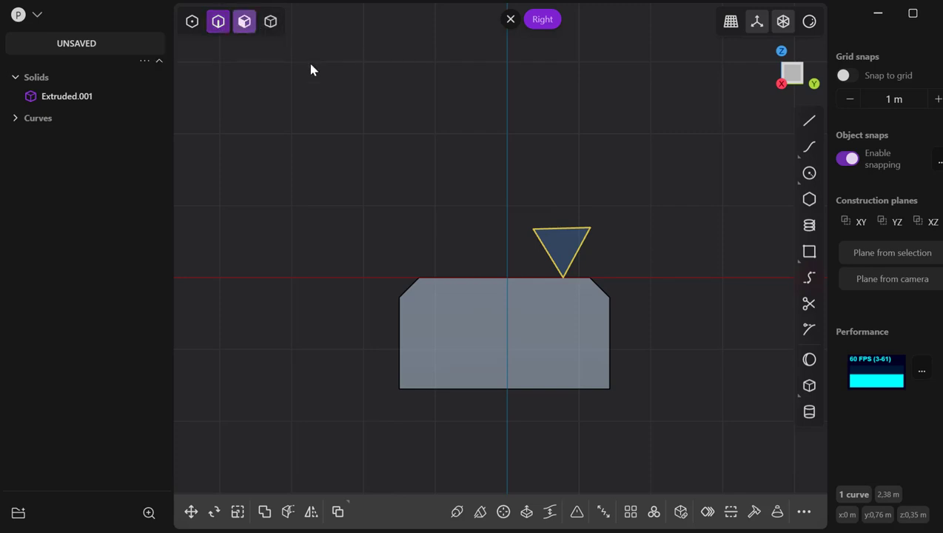
pyautogui.click(574, 245)
pyautogui.press('e')
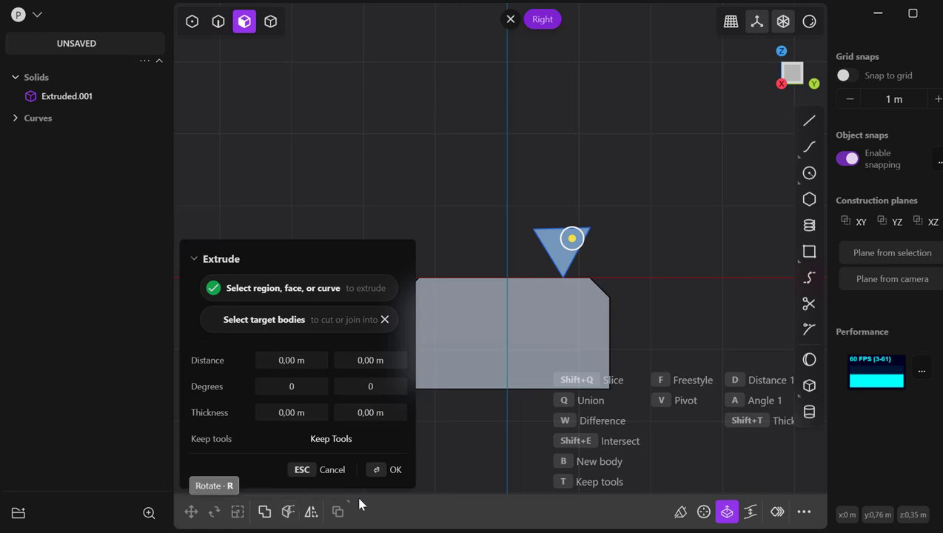
pyautogui.click(313, 470)
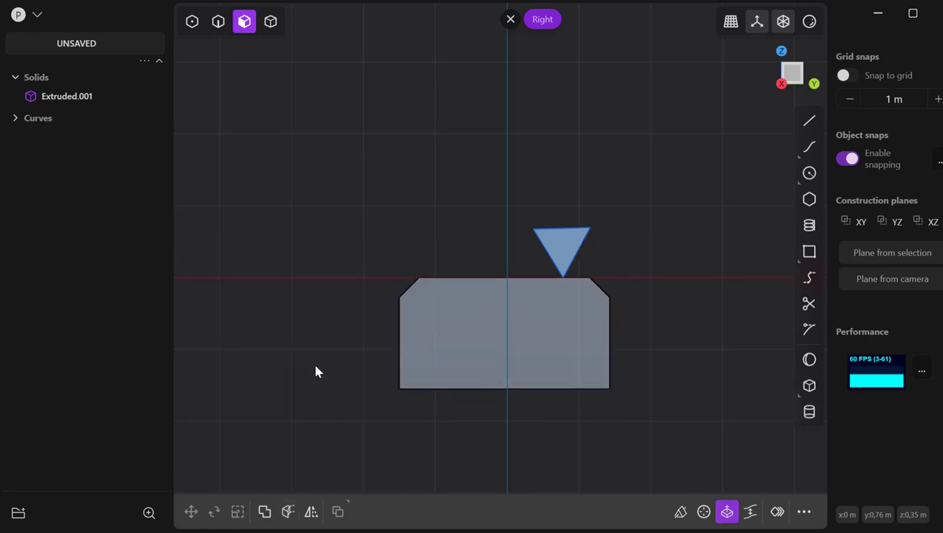
# Move the triangle curve about -0.25 m along Y and -0.30 m along Z so its lower vertex enters the block.
pyautogui.click(218, 22)
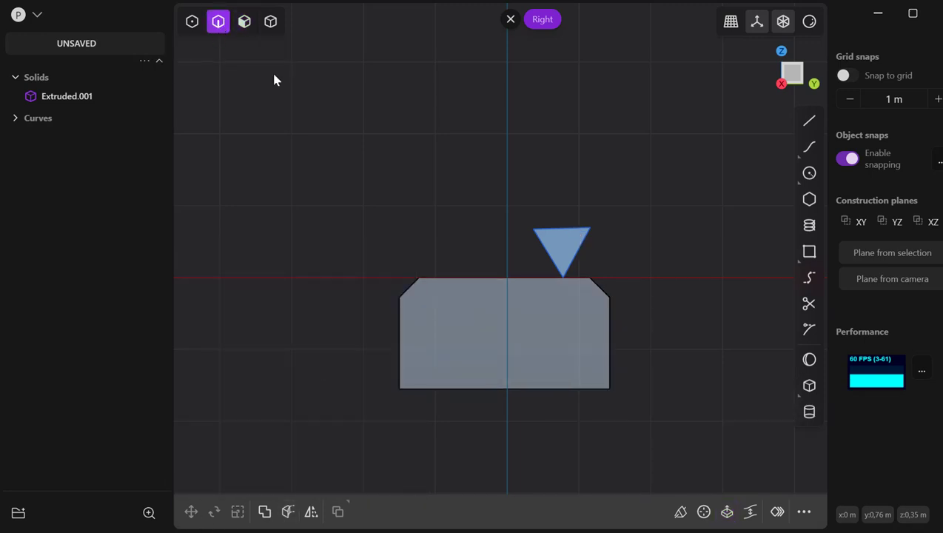
pyautogui.click(576, 259)
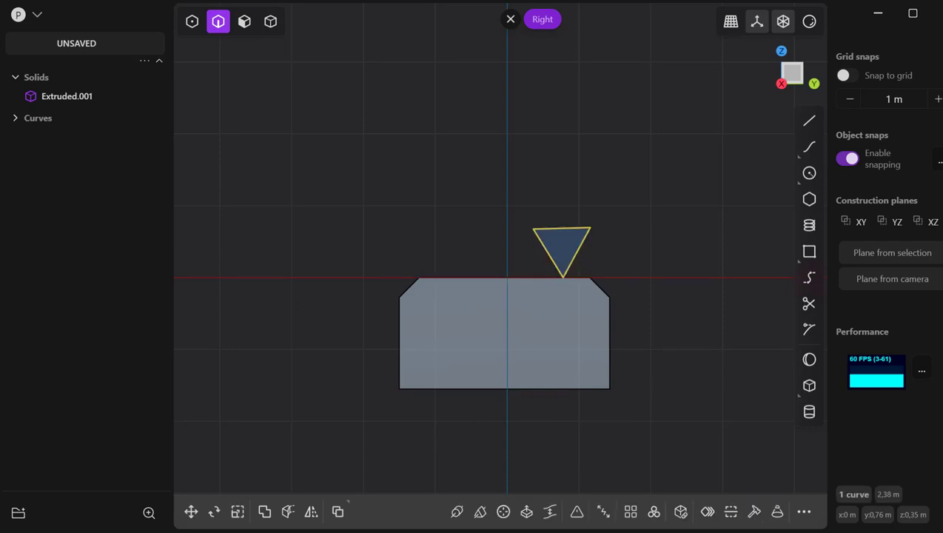
pyautogui.click(190, 512)
pyautogui.moveTo(597, 251); pyautogui.dragTo(580, 254)
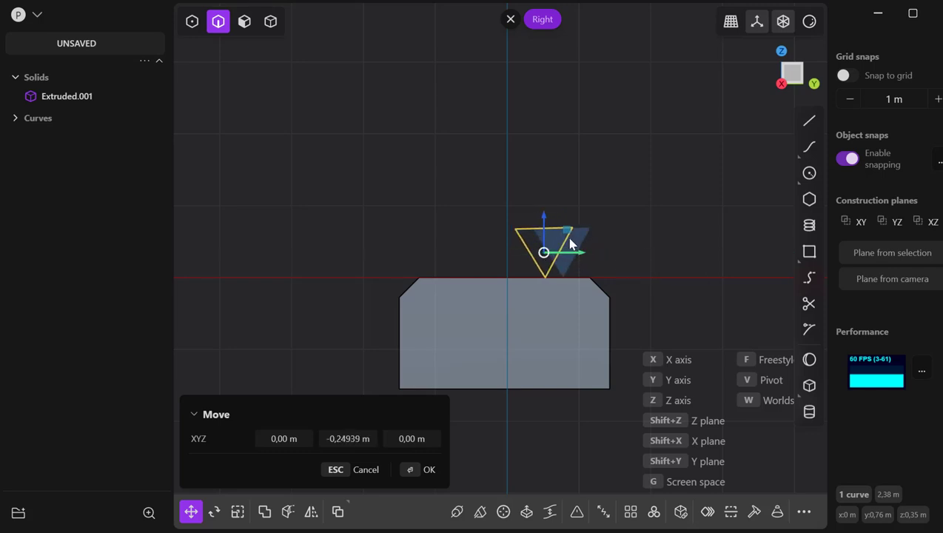
pyautogui.moveTo(546, 220); pyautogui.dragTo(545, 245)
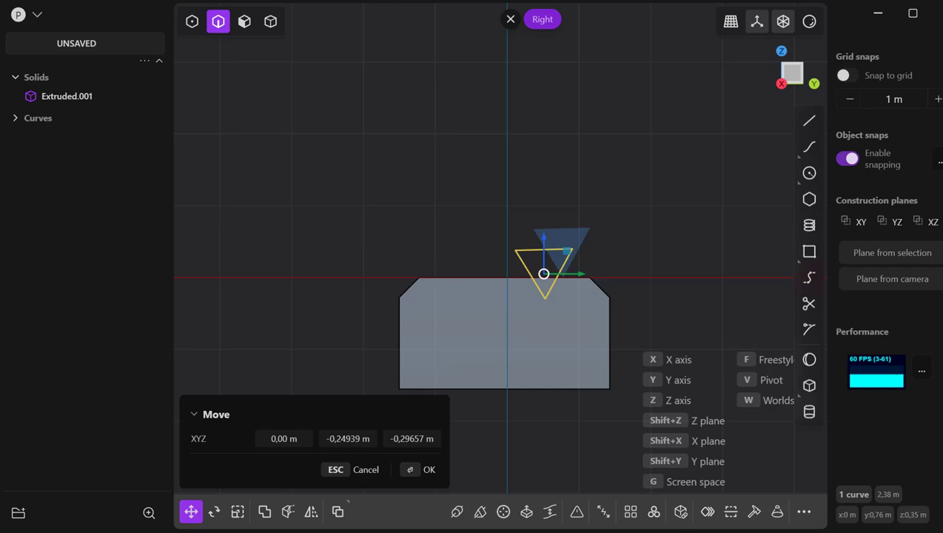
# Rotate the triangle about 1.3° around the negative X axis to level its upper edge.
pyautogui.click(214, 511)
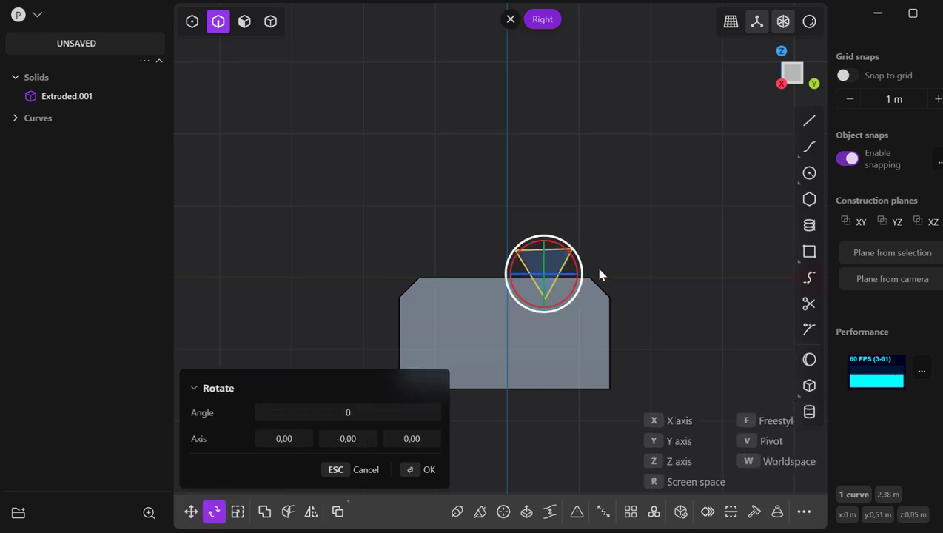
pyautogui.moveTo(582, 270); pyautogui.dragTo(582, 269)
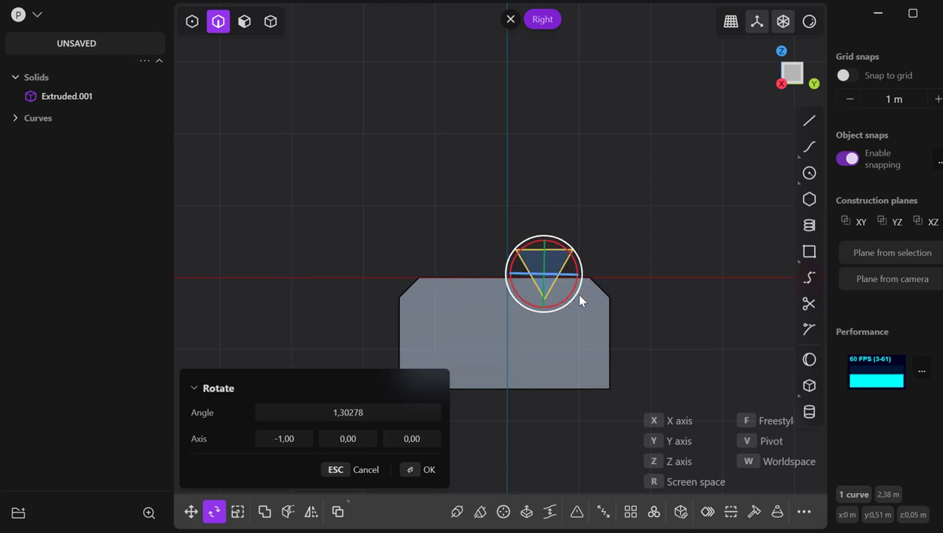
pyautogui.click(409, 466)
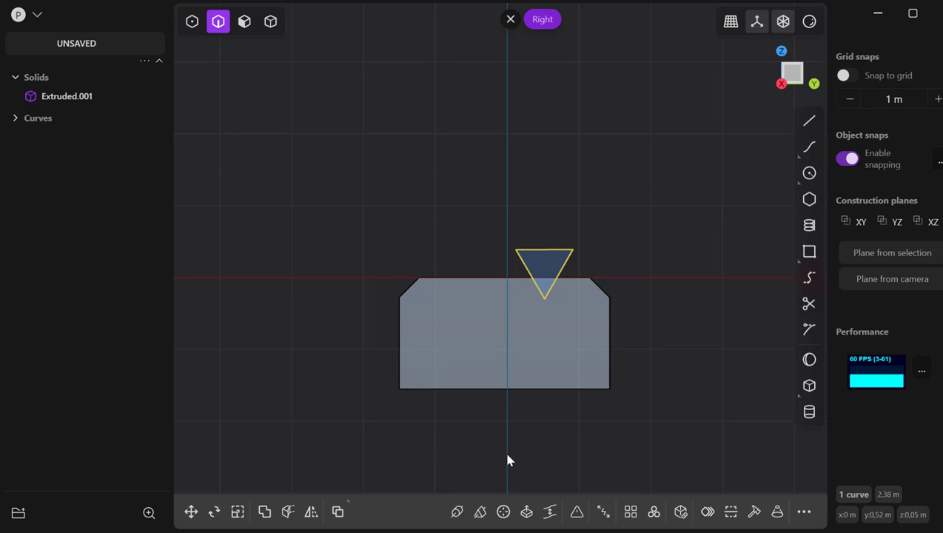
# Mirror the triangle across the vertical centre plane to the negative Y side of the block.
pyautogui.hotkey('alt', 'x')
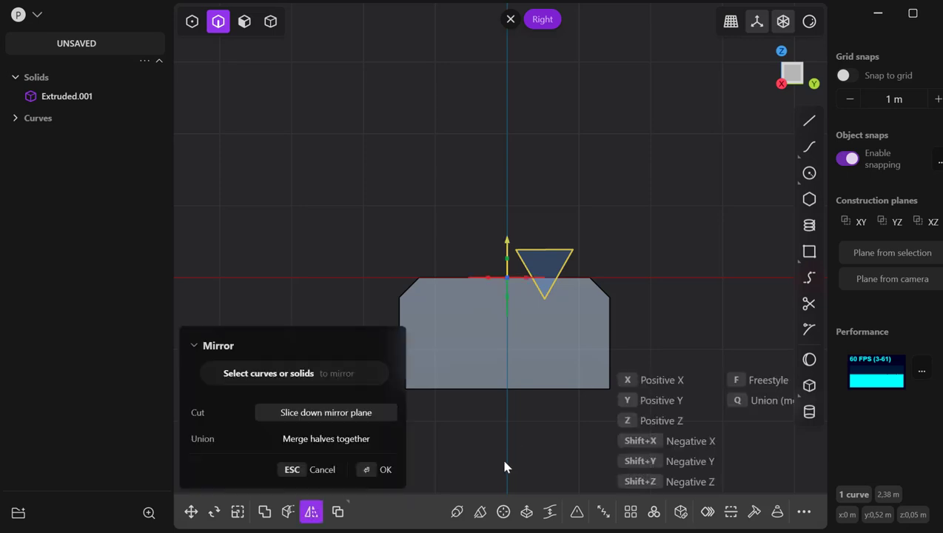
pyautogui.click(487, 278)
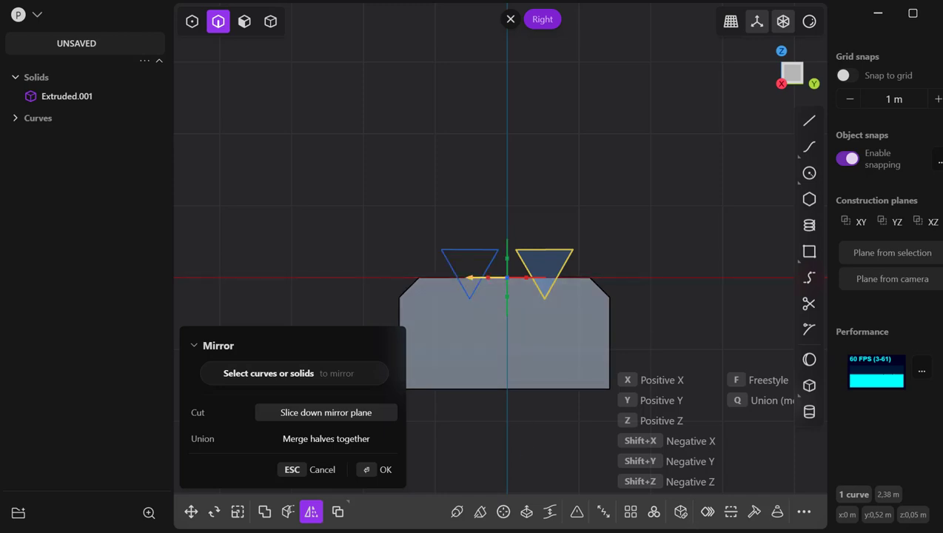
pyautogui.click(377, 472)
pyautogui.press('Escape')
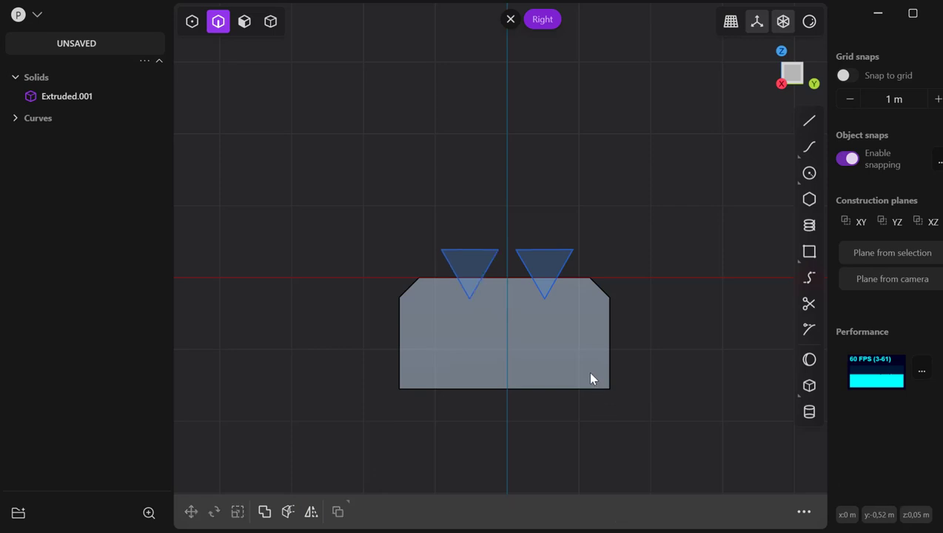
# Select the whole chamfered block as a solid, seen at an angle with both triangles.
pyautogui.click(270, 22)
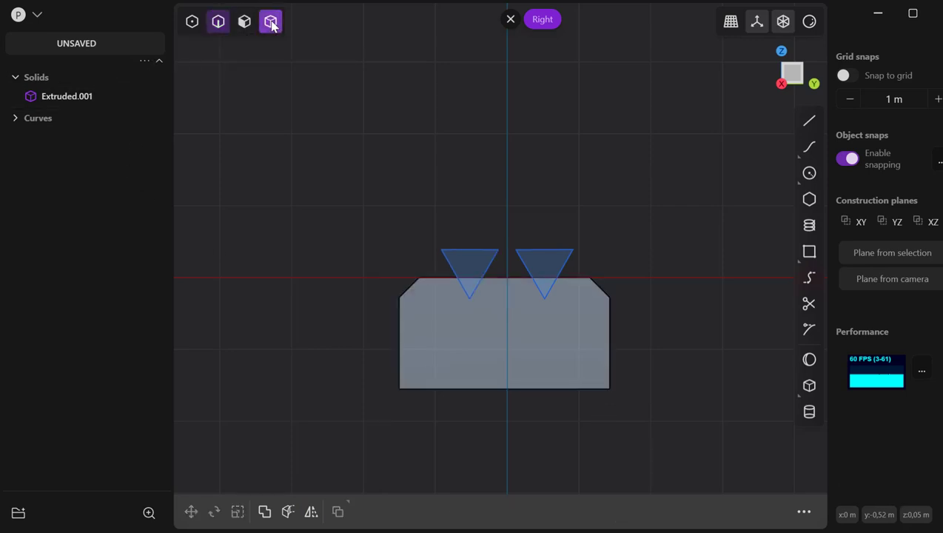
pyautogui.click(557, 345)
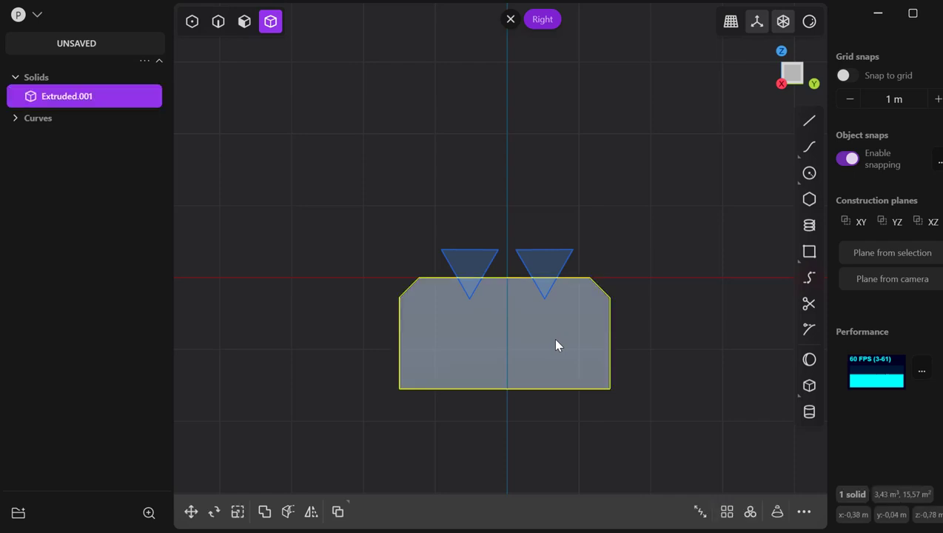
pyautogui.moveTo(676, 339); pyautogui.dragTo(630, 353, button='middle')
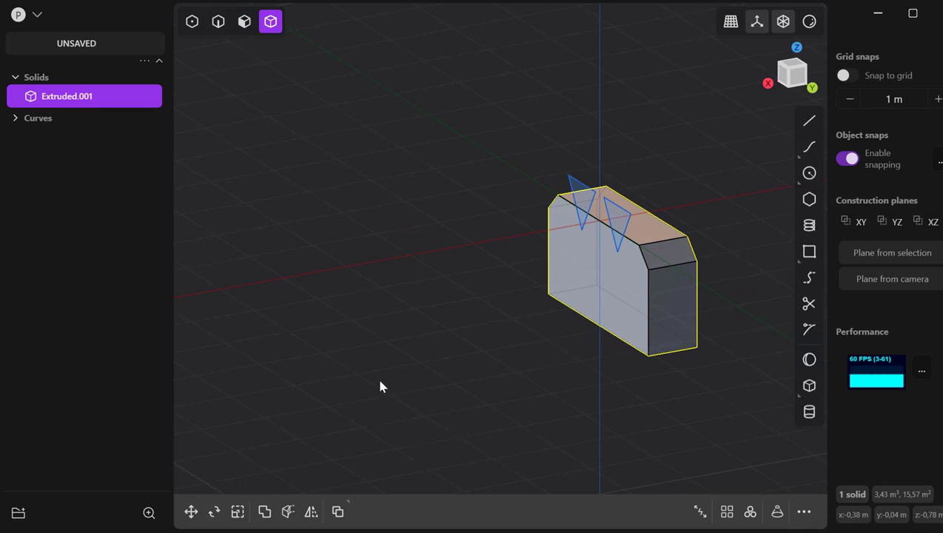
pyautogui.press('c')
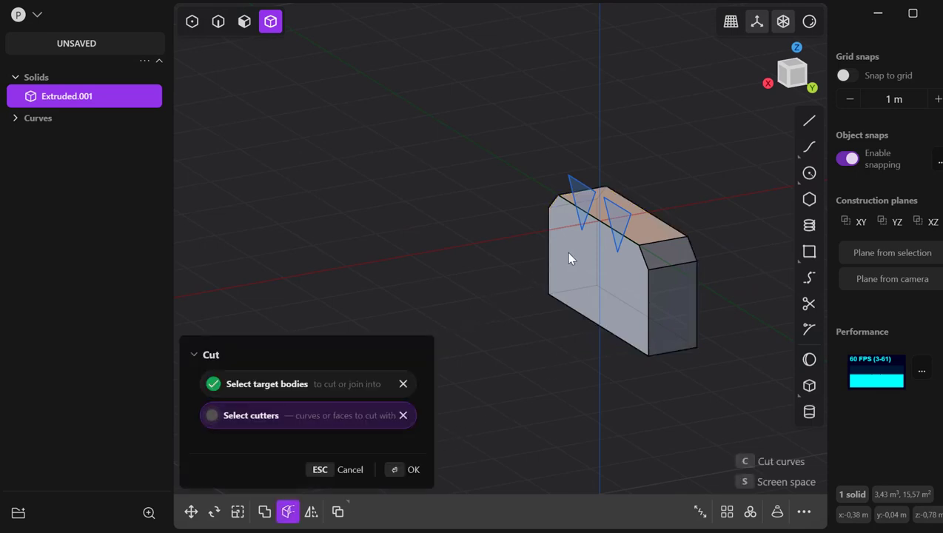
pyautogui.click(624, 231)
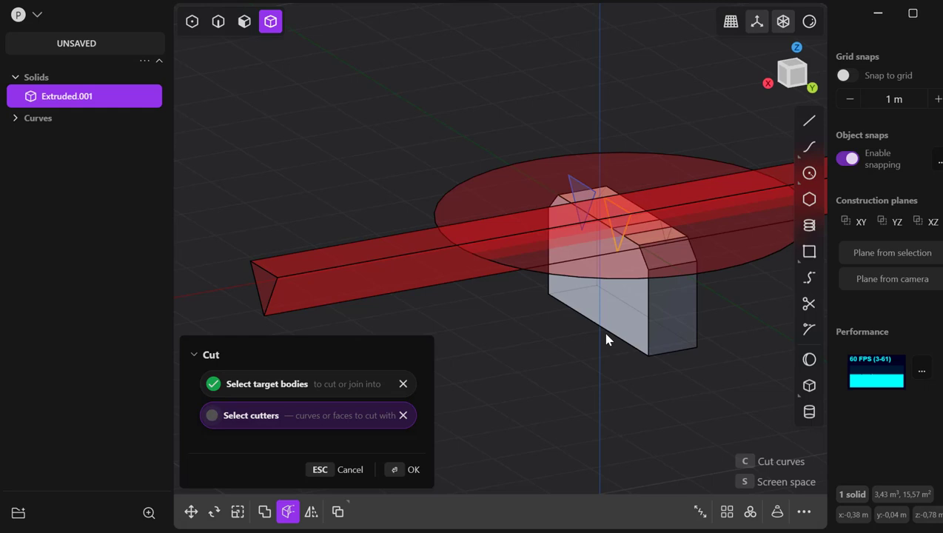
pyautogui.press('Escape')
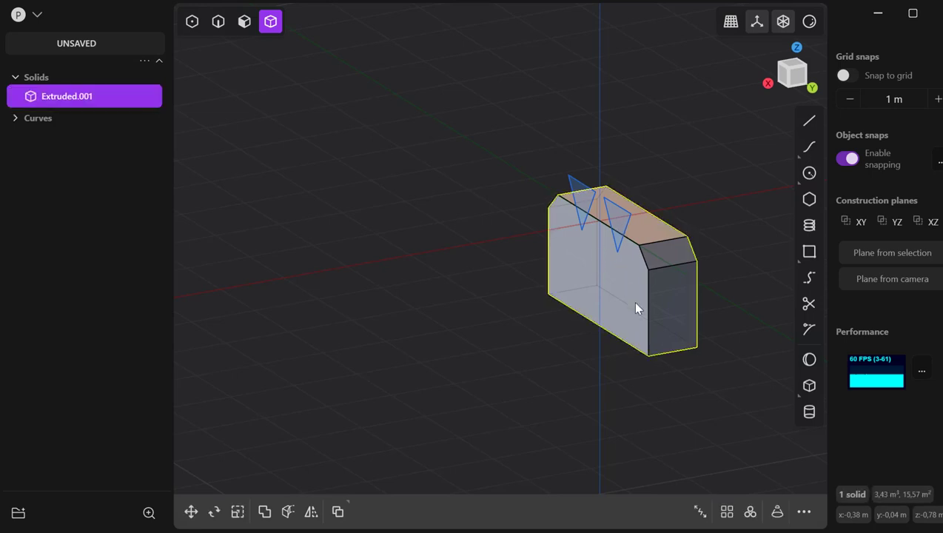
# Cut the block with both triangle curves to slice two V-shaped notches across its top.
pyautogui.press('c')
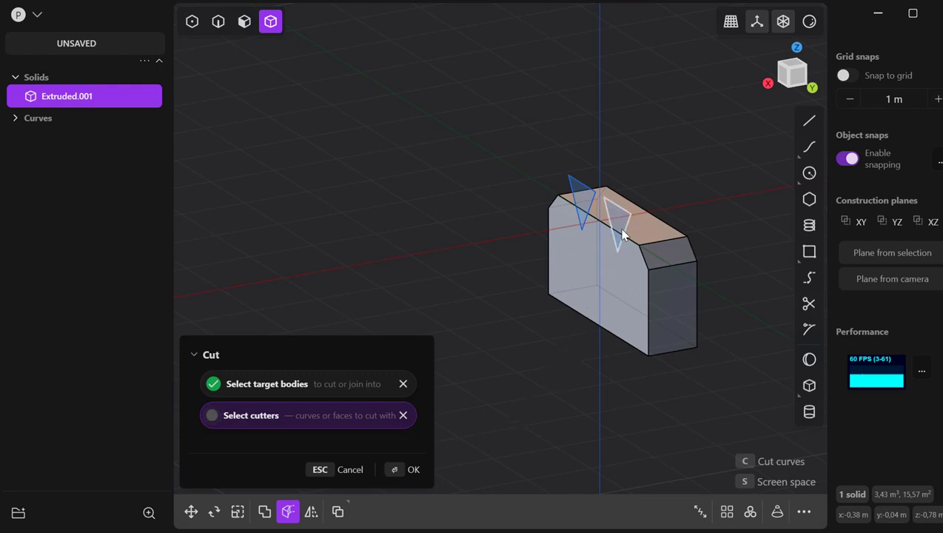
pyautogui.click(622, 234)
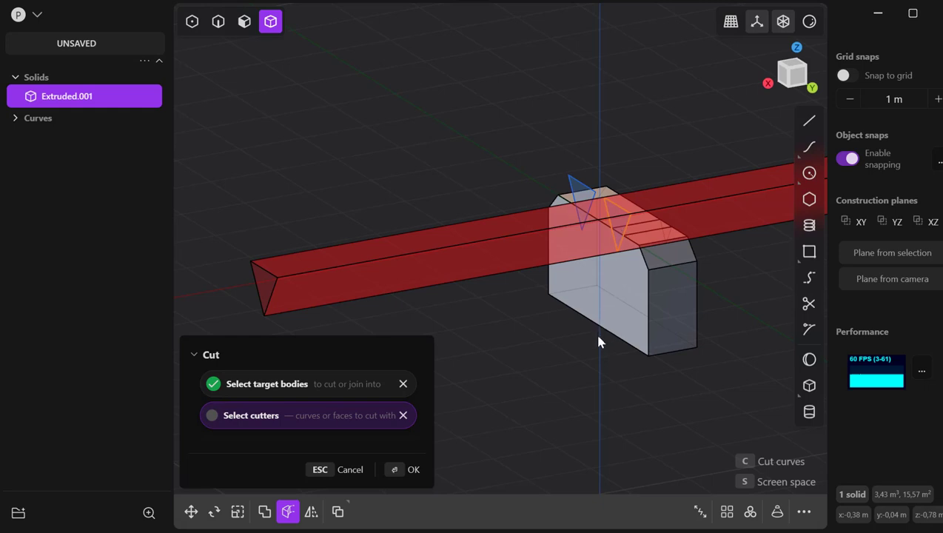
pyautogui.moveTo(598, 342); pyautogui.dragTo(729, 318, button='middle')
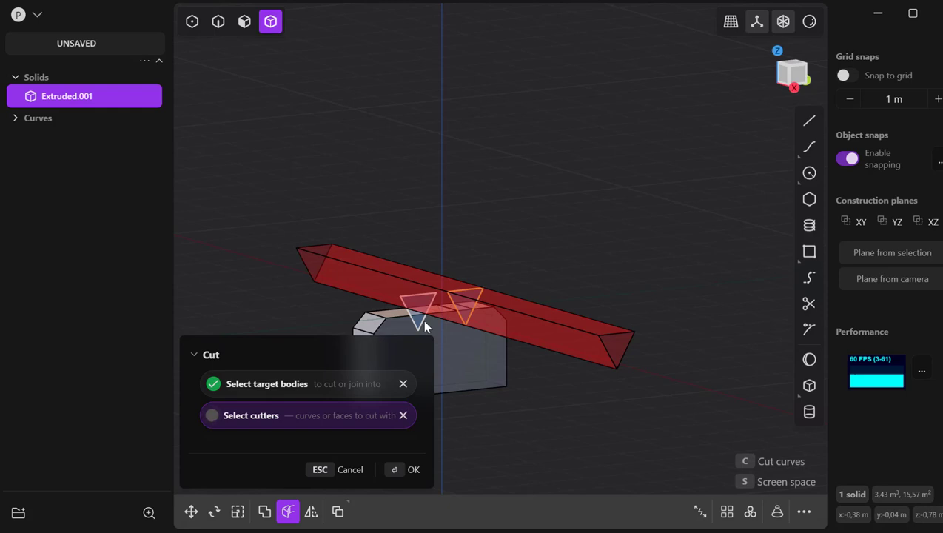
pyautogui.click(425, 326)
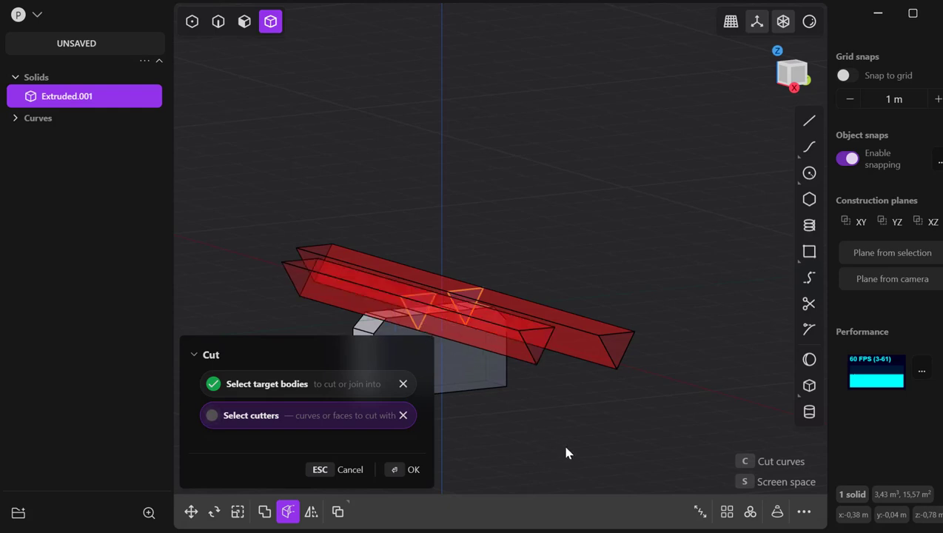
pyautogui.moveTo(566, 453); pyautogui.dragTo(456, 465, button='middle')
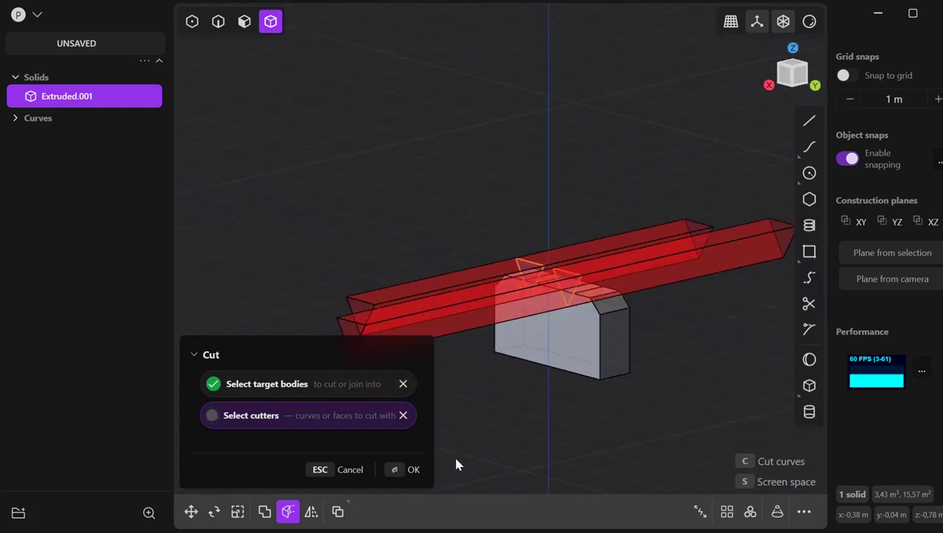
pyautogui.click(395, 471)
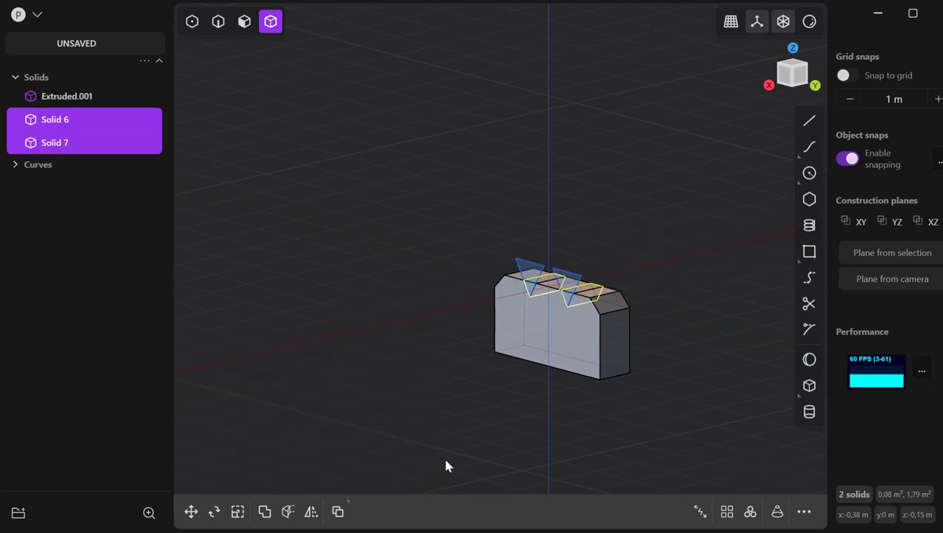
# Delete the two cut-off wedge solids and the triangle curves, keeping only the notched block.
pyautogui.press('Delete')
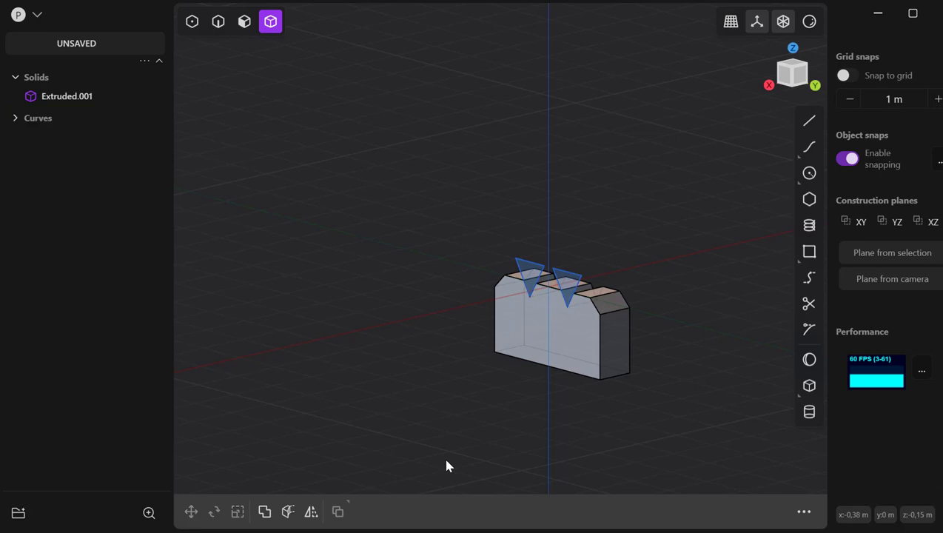
pyautogui.click(38, 119)
pyautogui.press('Delete')
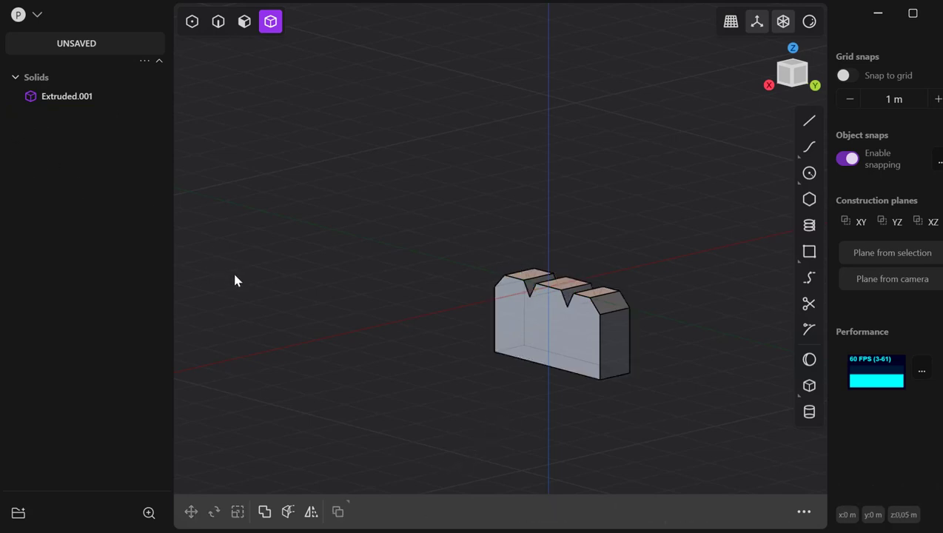
# Chamfer the six lengthwise top edges on both sides of the three raised sections by about 0.13 m.
pyautogui.moveTo(234, 280); pyautogui.dragTo(314, 325, button='middle')
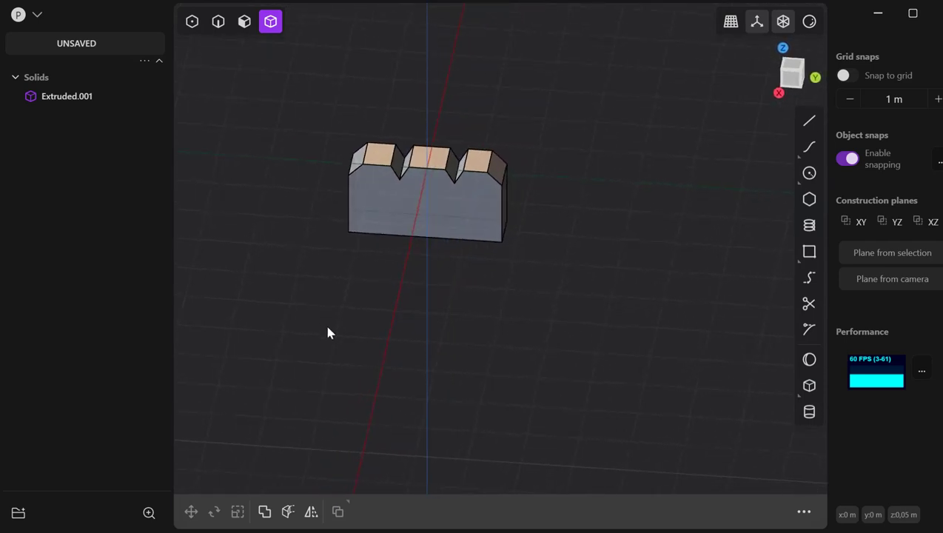
pyautogui.scroll(3, 381, 315)
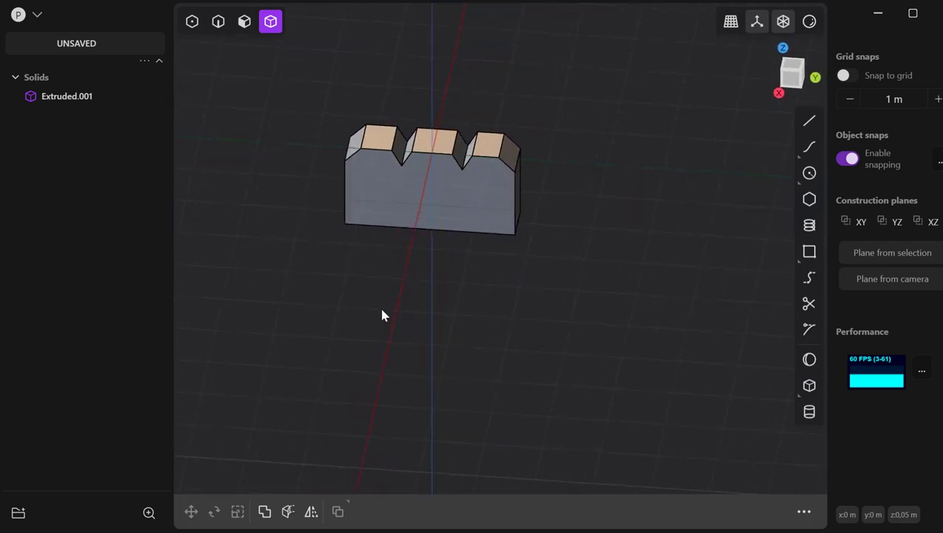
pyautogui.moveTo(475, 222); pyautogui.dragTo(412, 345, button='middle')
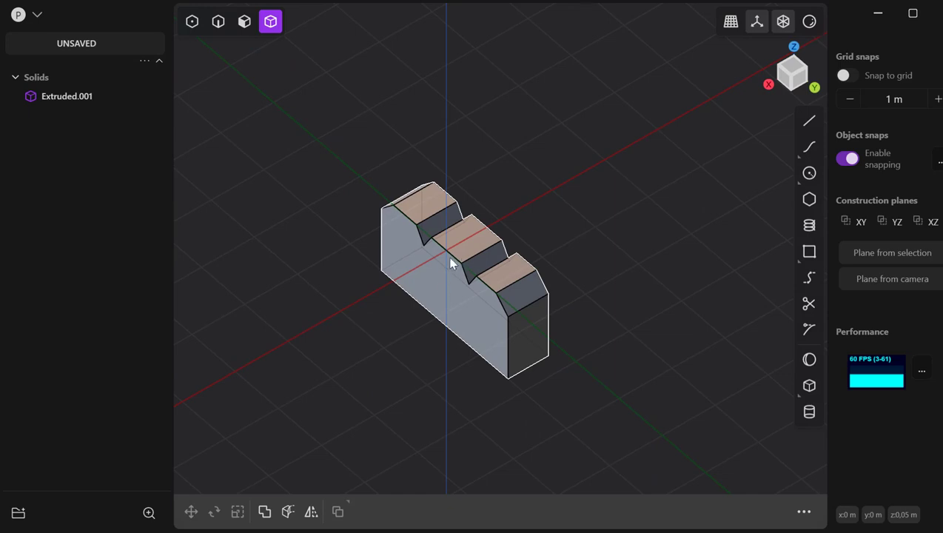
pyautogui.click(218, 23)
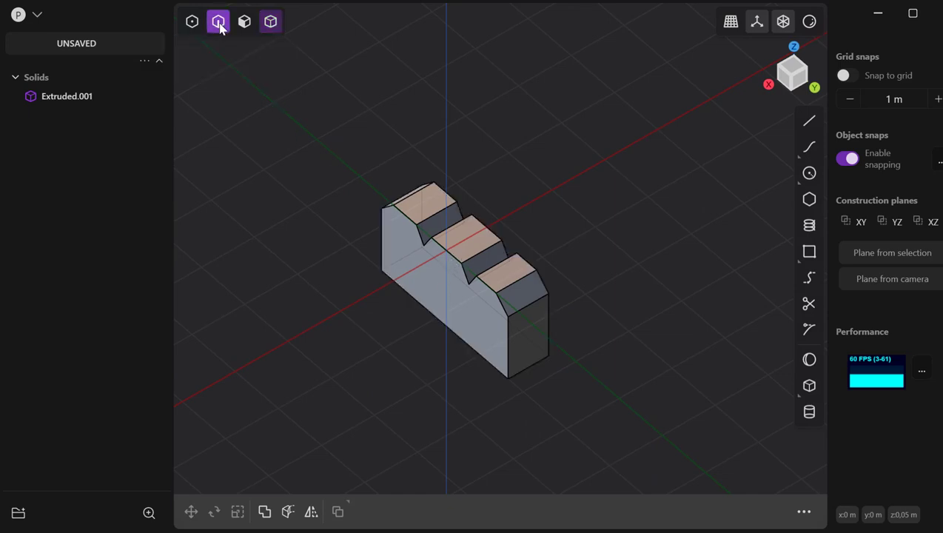
pyautogui.click(467, 259)
pyautogui.press('f')
pyautogui.click(483, 231)
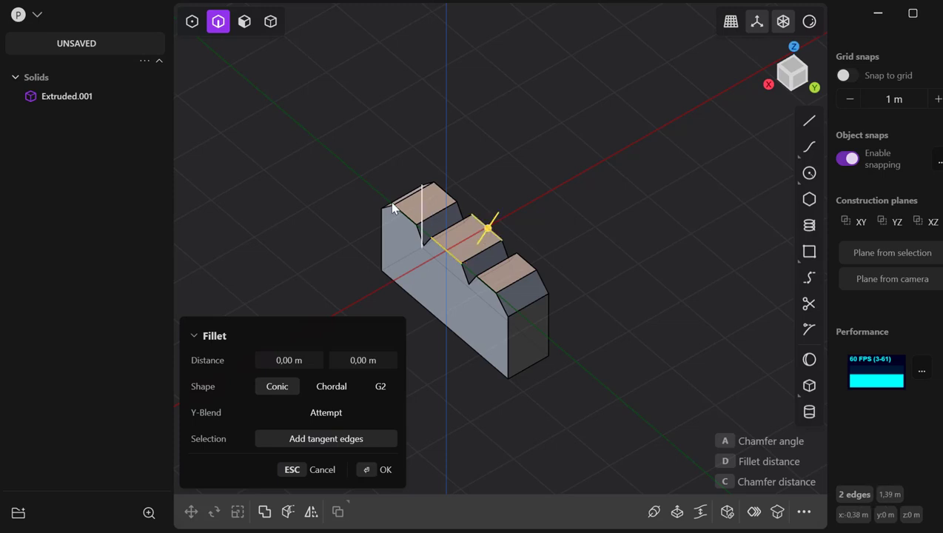
pyautogui.click(404, 220)
pyautogui.click(447, 197)
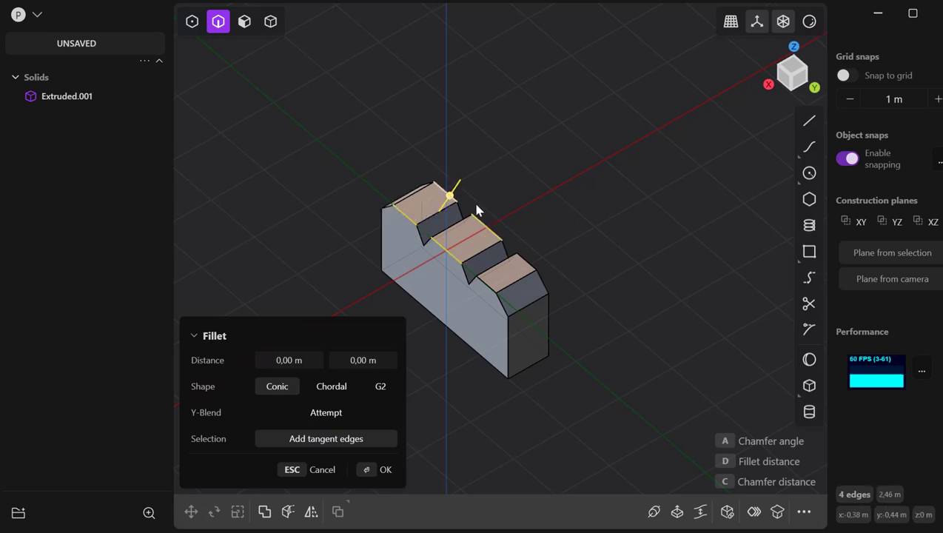
pyautogui.click(528, 268)
pyautogui.click(483, 284)
pyautogui.moveTo(483, 284); pyautogui.dragTo(489, 287)
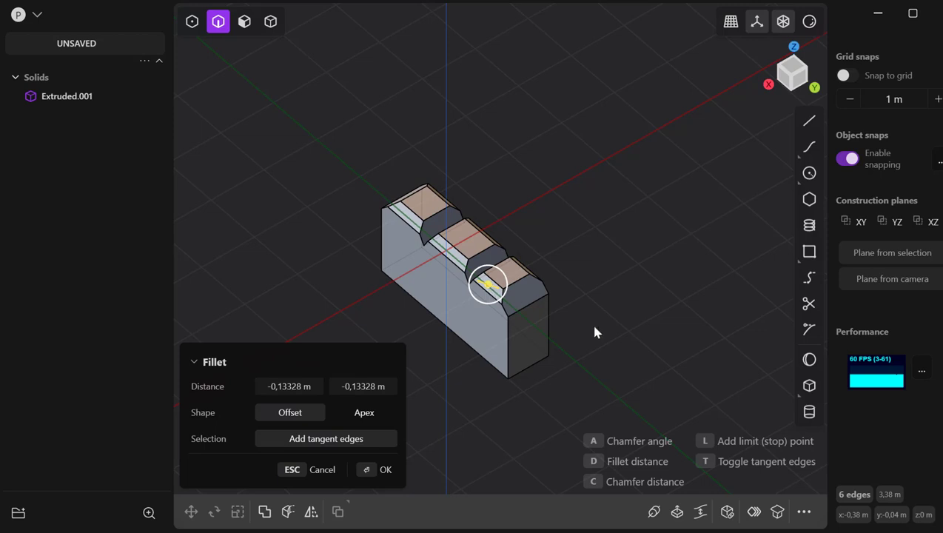
pyautogui.click(375, 474)
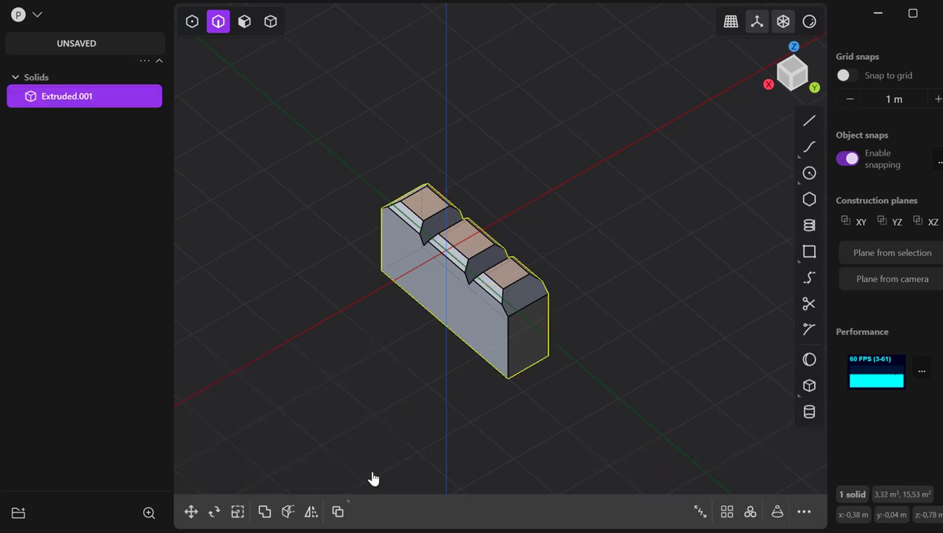
# Move the notched block up about 14.73 m along Z and about 0.42 m along X, centring it above the origin.
pyautogui.moveTo(468, 447); pyautogui.dragTo(453, 381, button='middle')
pyautogui.scroll(-2, 704, 224)
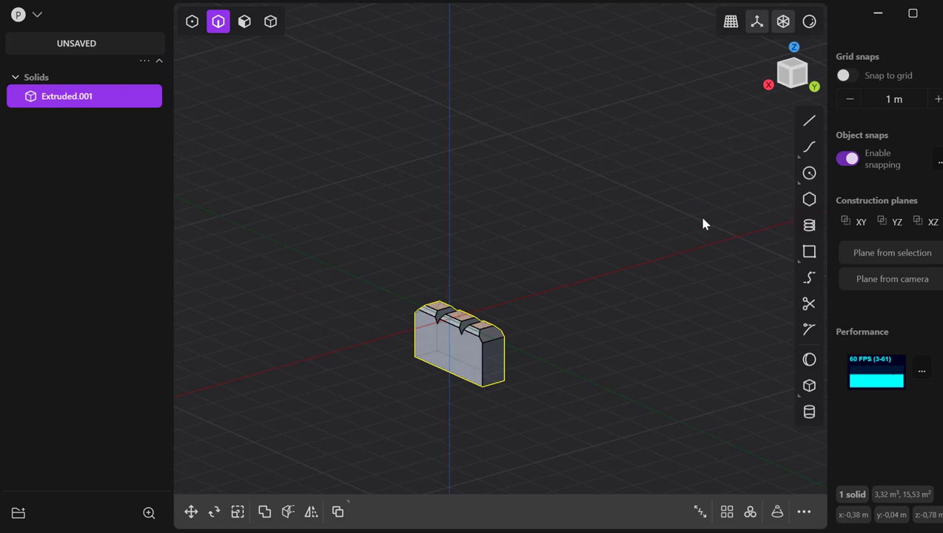
pyautogui.click(769, 86)
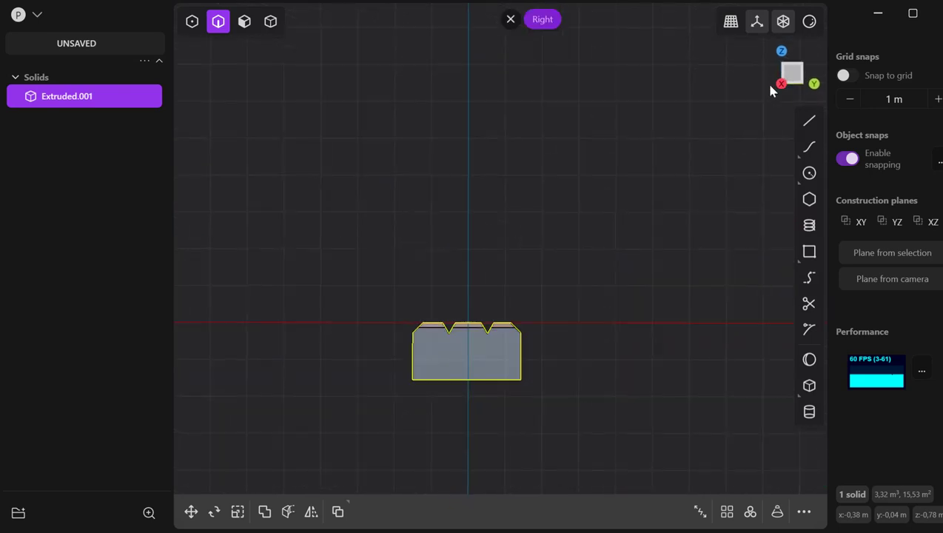
pyautogui.click(814, 85)
pyautogui.scroll(-5, 629, 322)
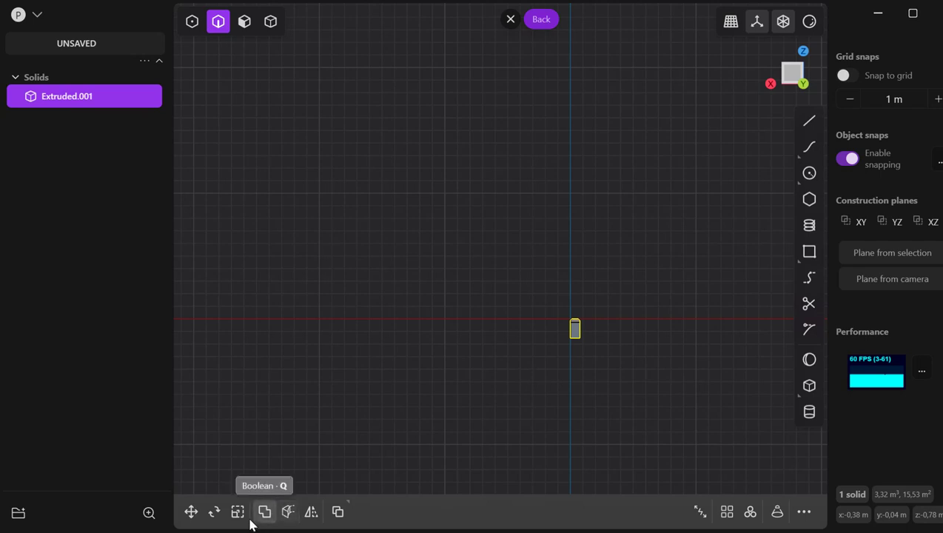
pyautogui.click(191, 512)
pyautogui.moveTo(578, 296); pyautogui.dragTo(577, 149)
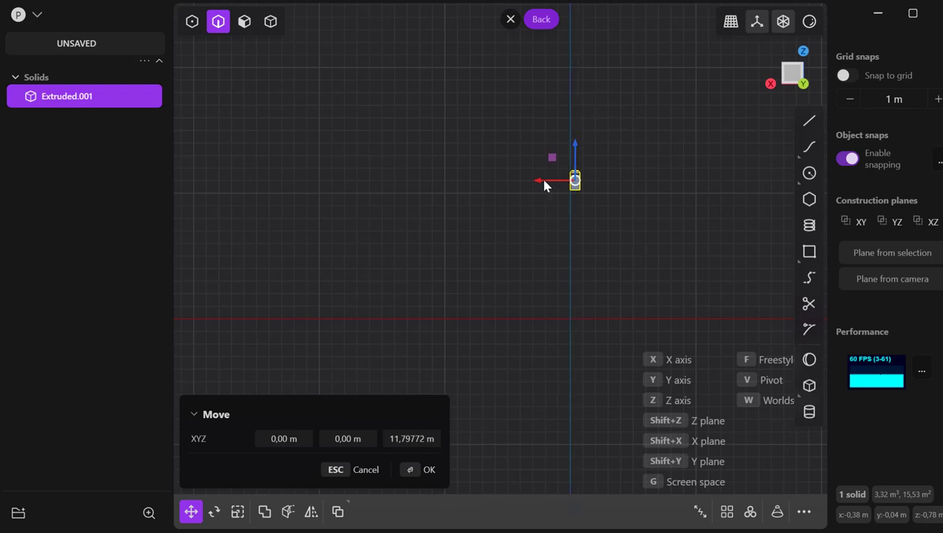
pyautogui.moveTo(540, 180); pyautogui.dragTo(528, 186)
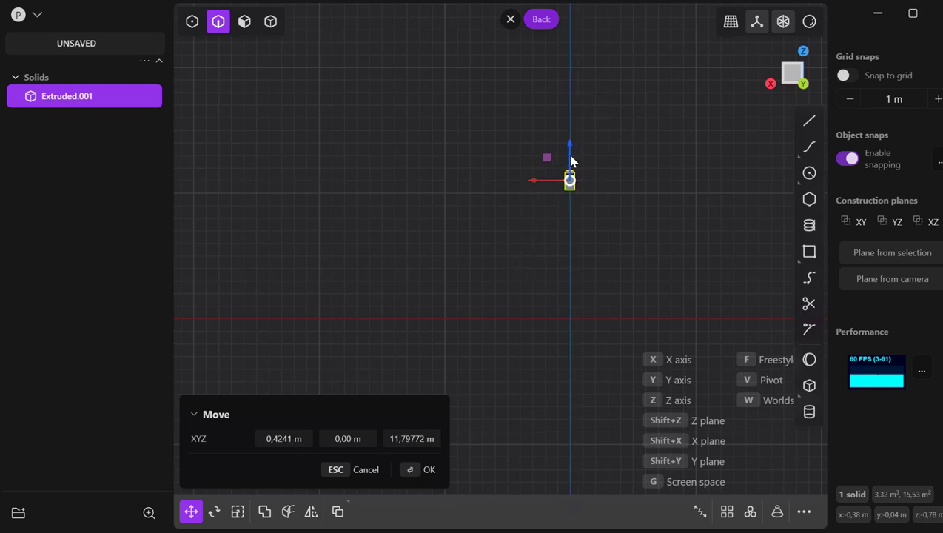
pyautogui.moveTo(570, 146); pyautogui.dragTo(573, 112)
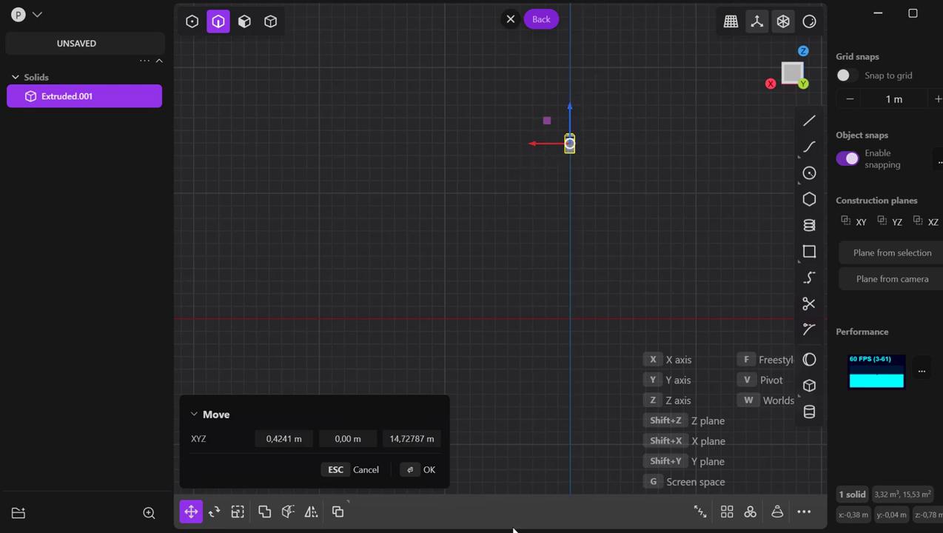
pyautogui.click(409, 477)
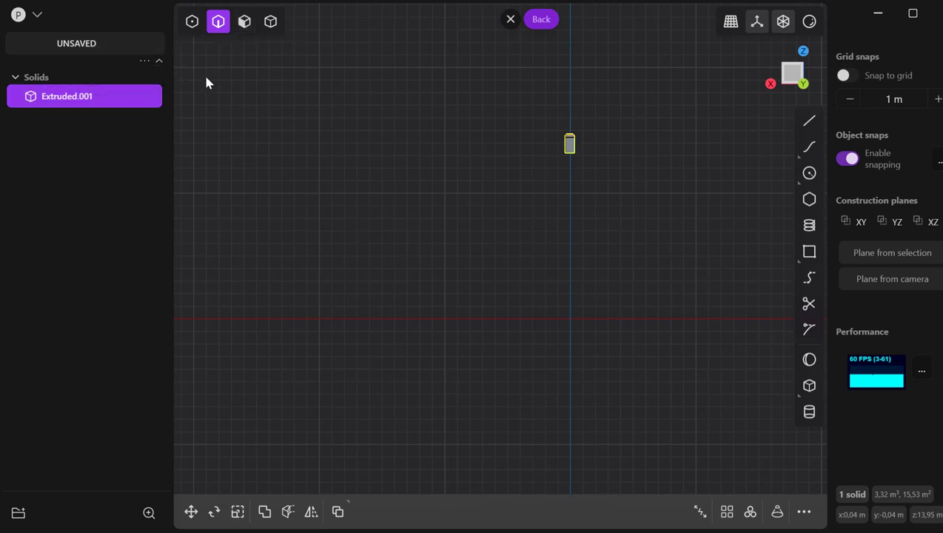
# Draw a circle about 25.1 m in diameter on the XZ plane, centred on the origin below the block.
pyautogui.click(809, 172)
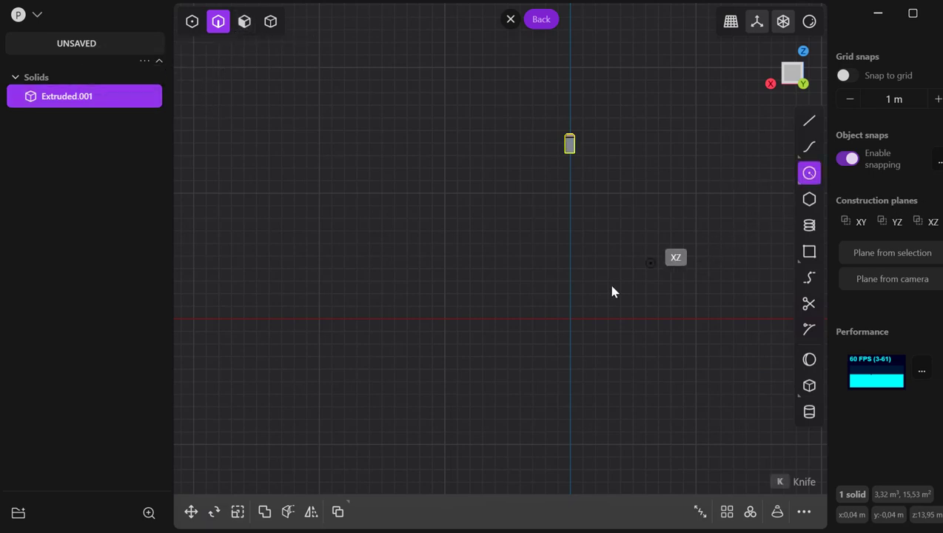
pyautogui.click(568, 318)
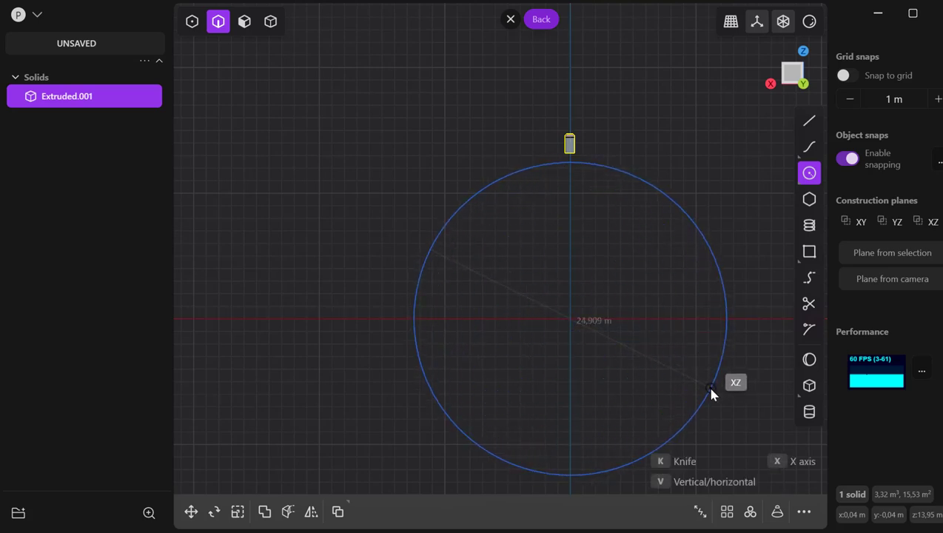
pyautogui.click(708, 393)
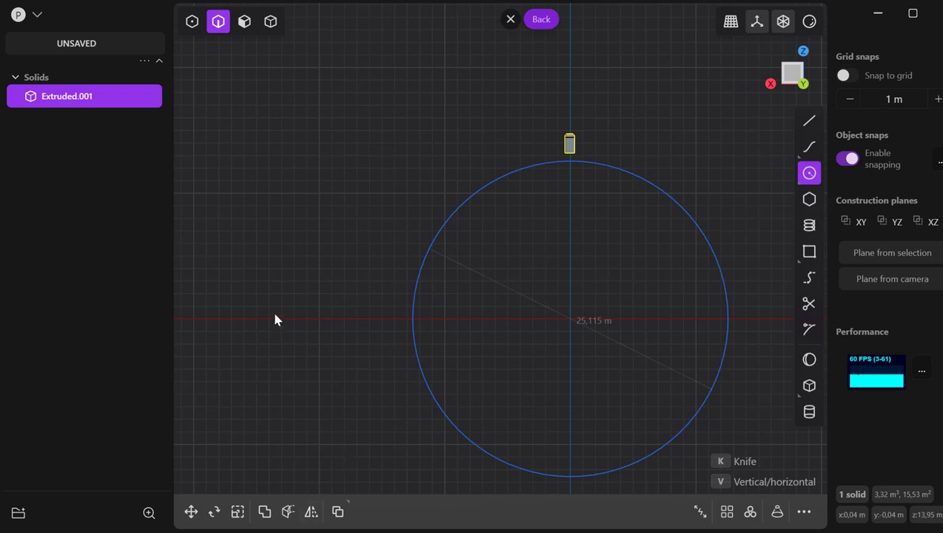
pyautogui.press('Return')
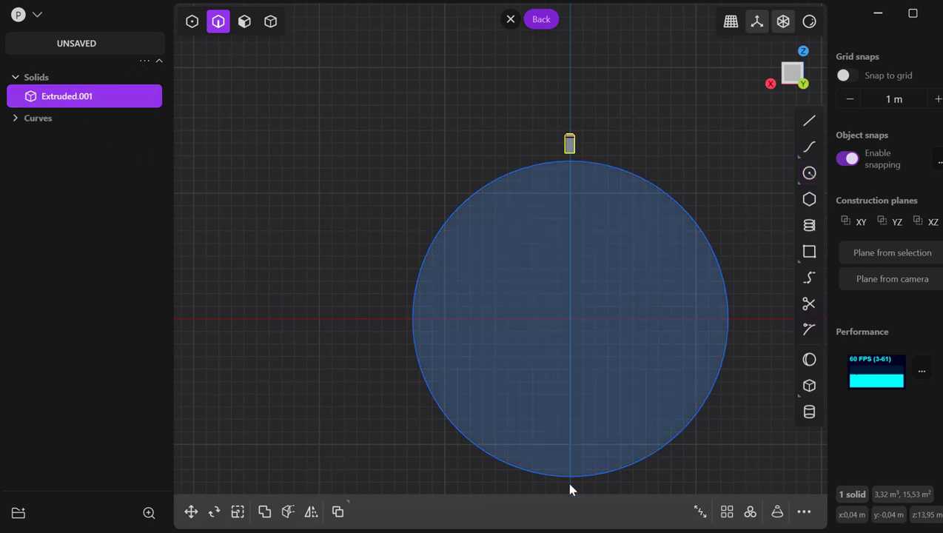
# Create a pipe along the circle with a section size of about 1.66 m to form a solid ring.
pyautogui.click(521, 471)
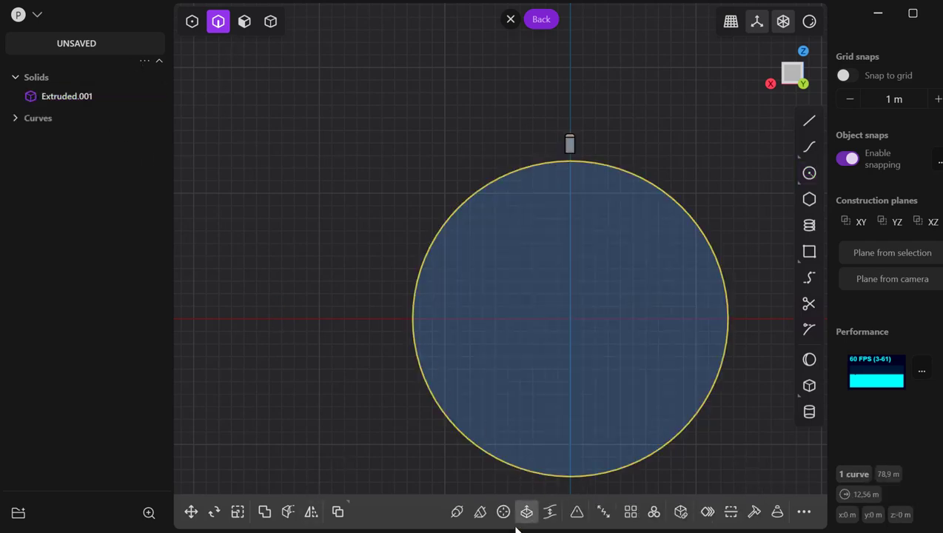
pyautogui.click(458, 513)
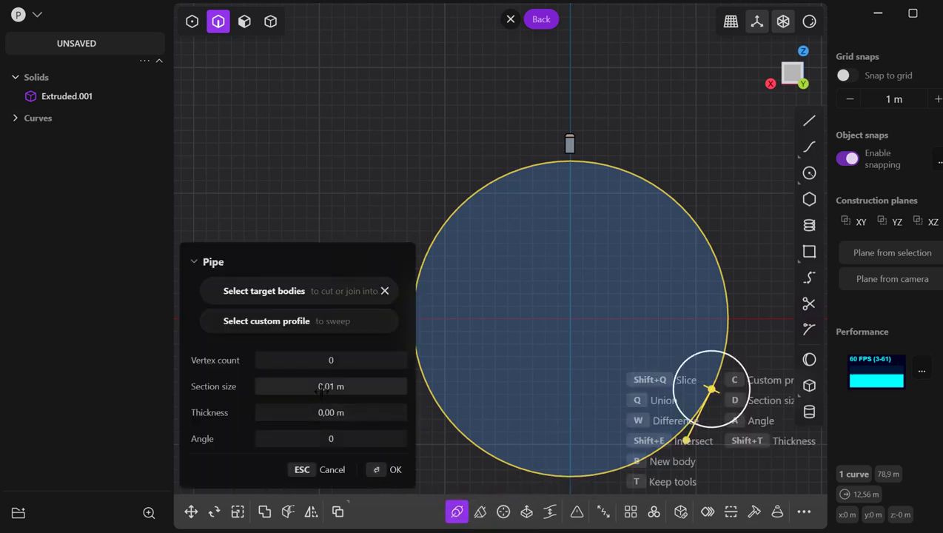
pyautogui.moveTo(331, 385); pyautogui.dragTo(462, 385)
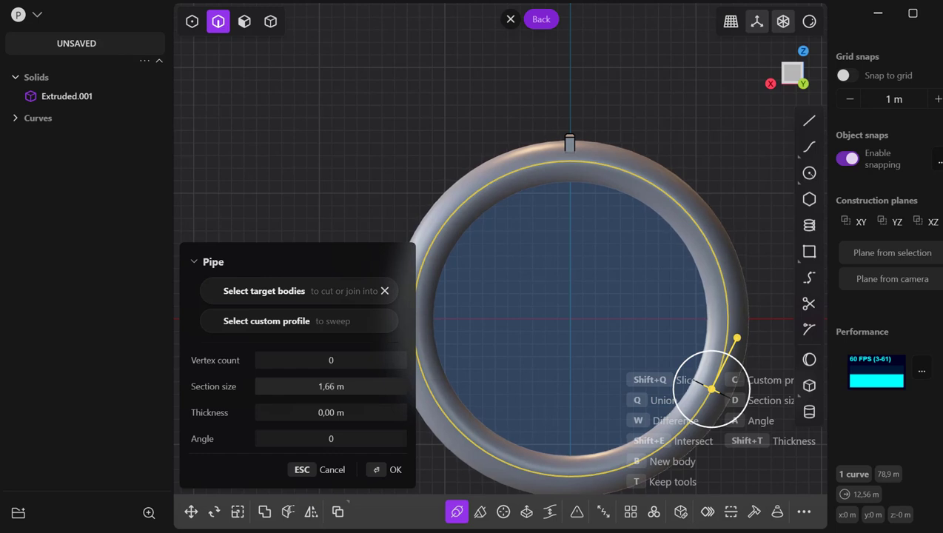
pyautogui.click(375, 469)
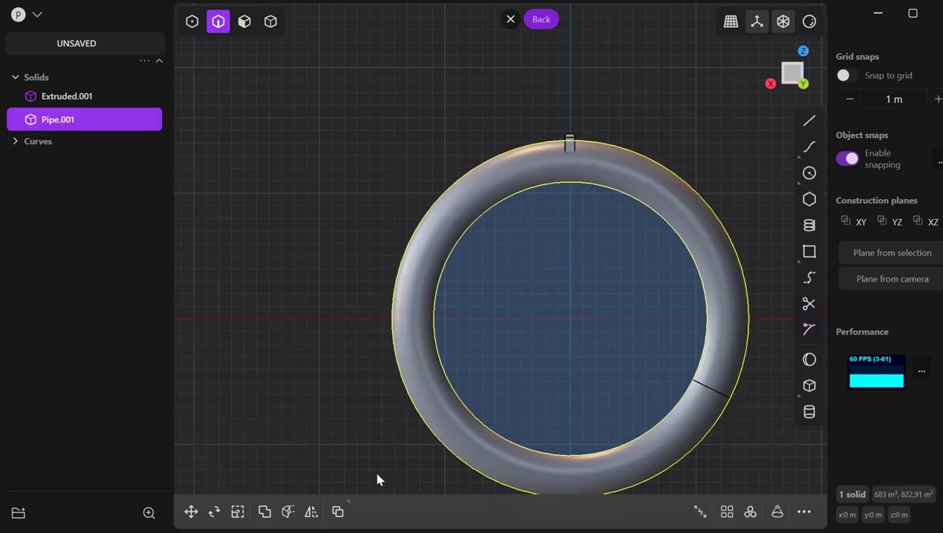
# Lower the notched block about 0.15 m along Z so it sinks further into the top of the ring.
pyautogui.moveTo(508, 400); pyautogui.dragTo(705, 368, button='middle')
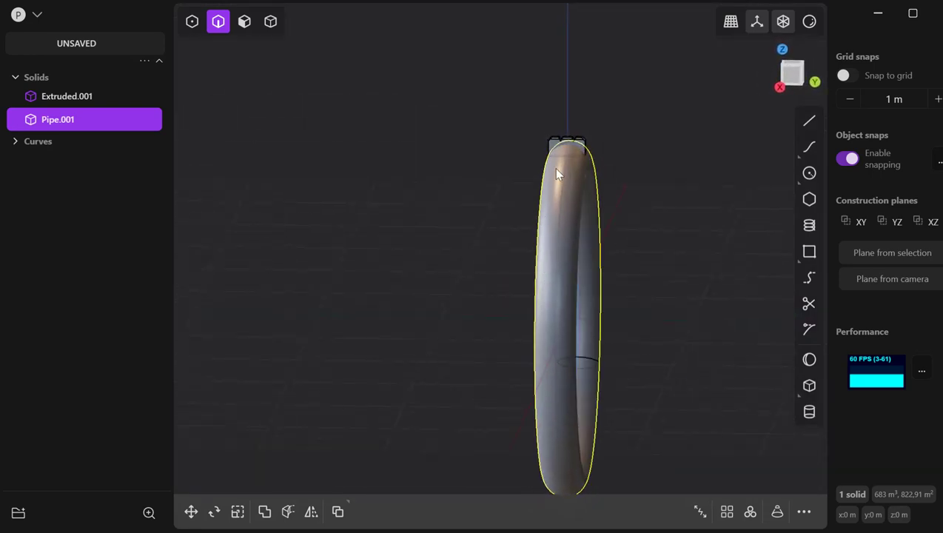
pyautogui.scroll(2, 570, 145)
pyautogui.scroll(3, 570, 144)
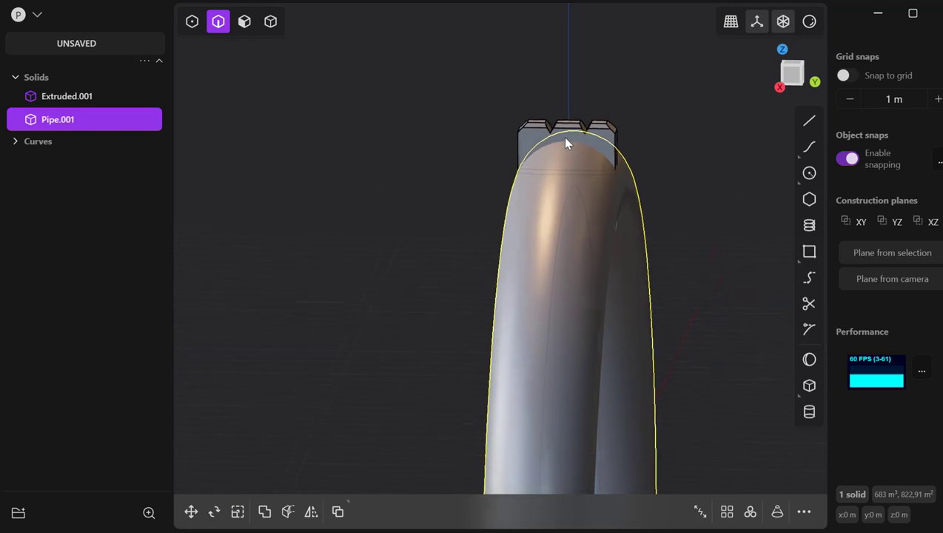
pyautogui.click(599, 148)
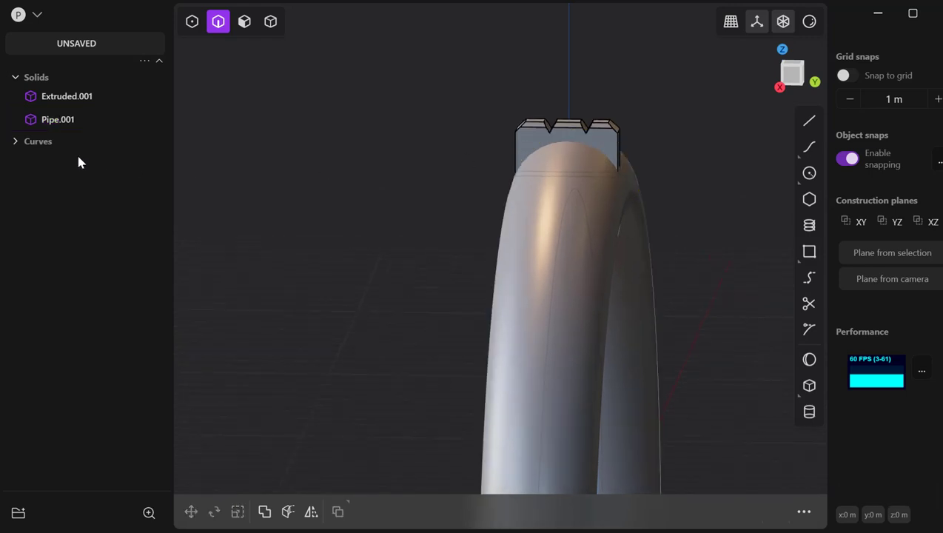
pyautogui.click(60, 96)
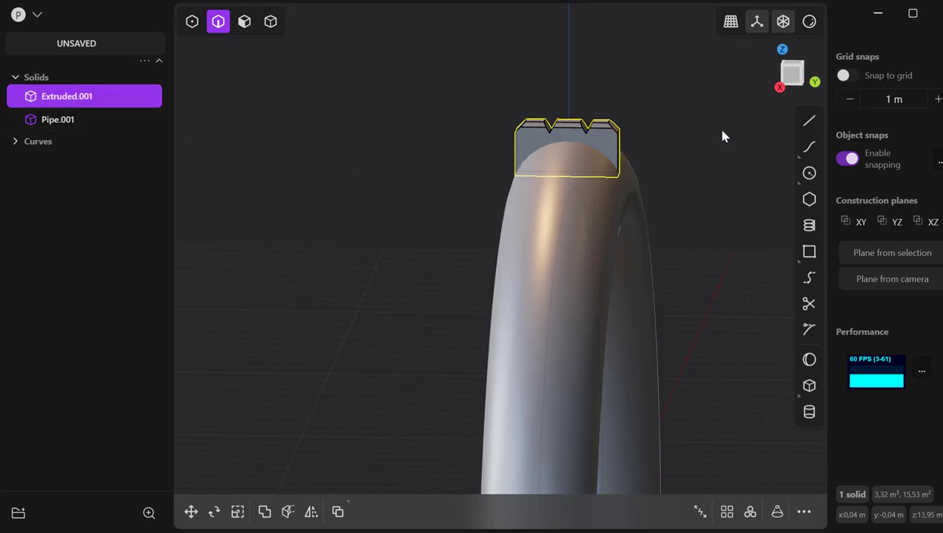
pyautogui.click(780, 88)
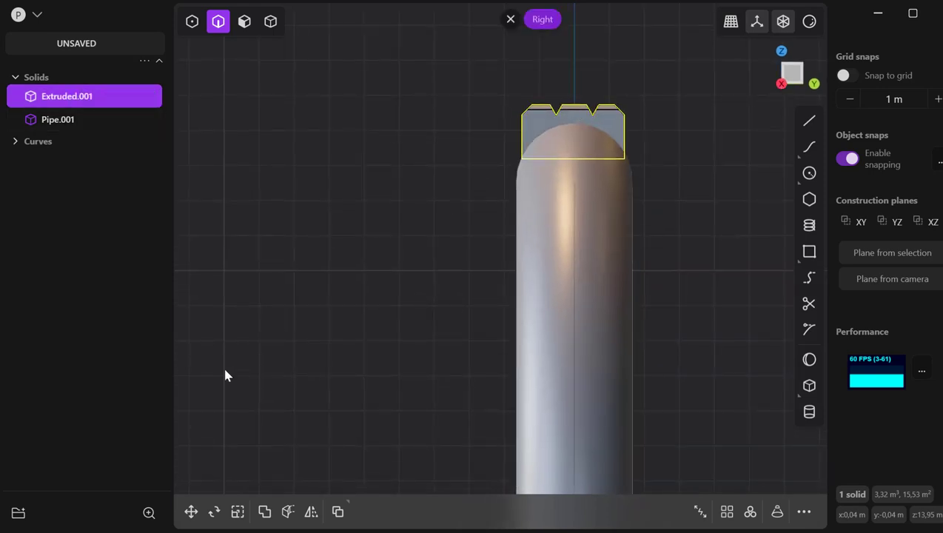
pyautogui.click(191, 511)
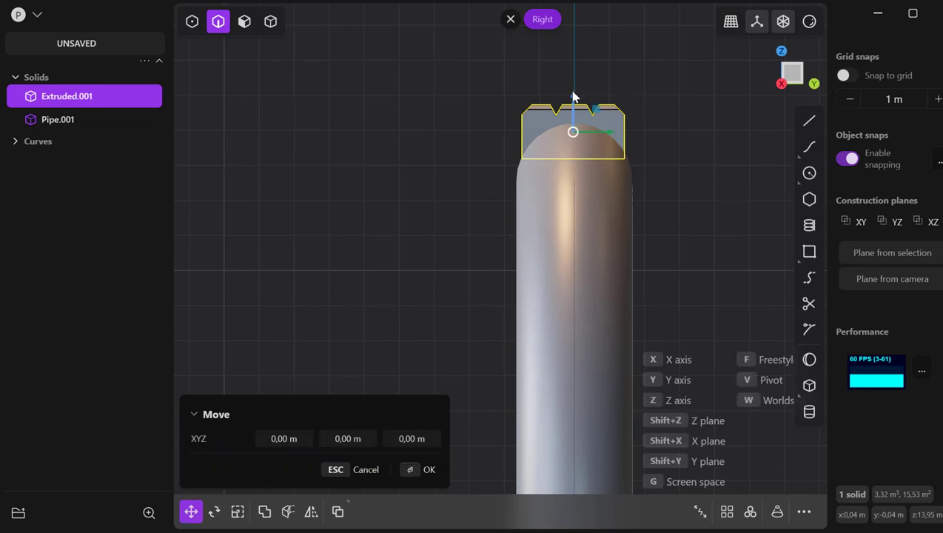
pyautogui.moveTo(573, 94)
pyautogui.mouseDown()
pyautogui.moveTo(571, 84)
pyautogui.moveTo(573, 100)
pyautogui.mouseUp()
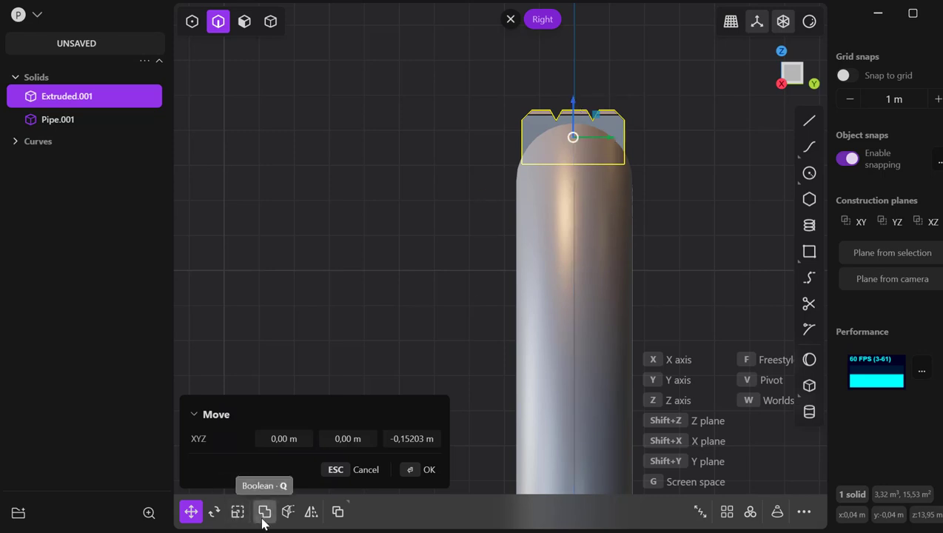
# Scale the notched block by about 1.013 along Y and about 1.145 along Z.
pyautogui.click(236, 515)
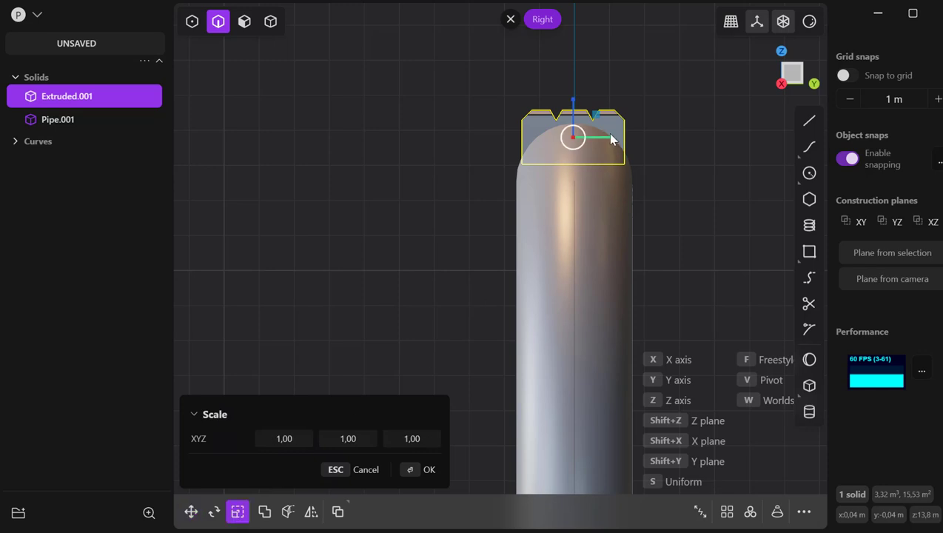
pyautogui.moveTo(612, 142)
pyautogui.mouseDown()
pyautogui.moveTo(630, 150)
pyautogui.moveTo(607, 135)
pyautogui.mouseUp()
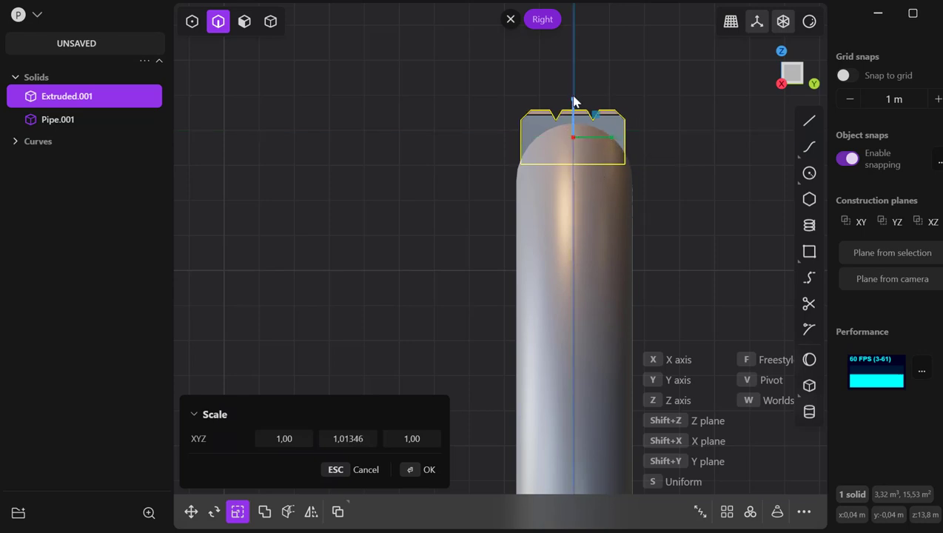
pyautogui.moveTo(572, 100); pyautogui.dragTo(576, 97)
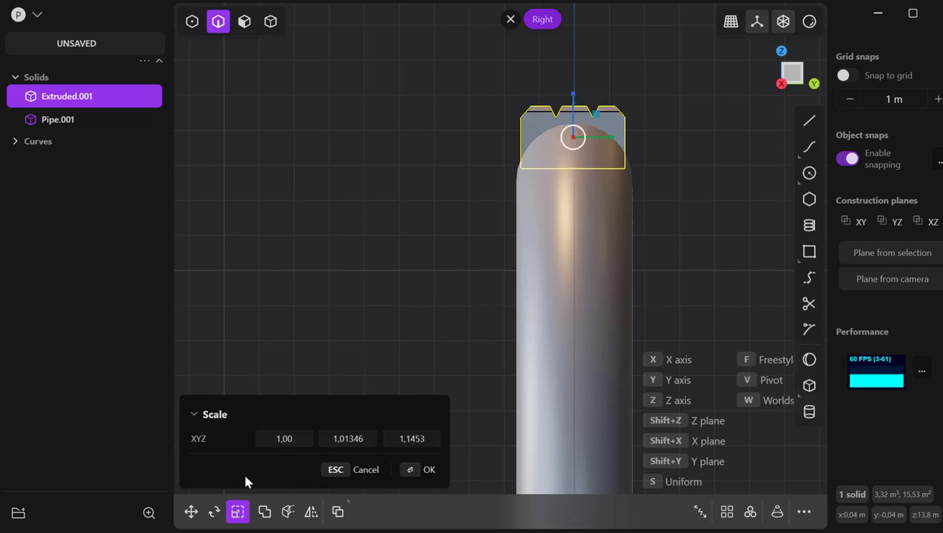
# Move the notched block about 0.04 m along Y to centre it across the ring's width.
pyautogui.click(191, 512)
pyautogui.moveTo(613, 141); pyautogui.dragTo(610, 134)
pyautogui.moveTo(612, 134); pyautogui.dragTo(609, 138)
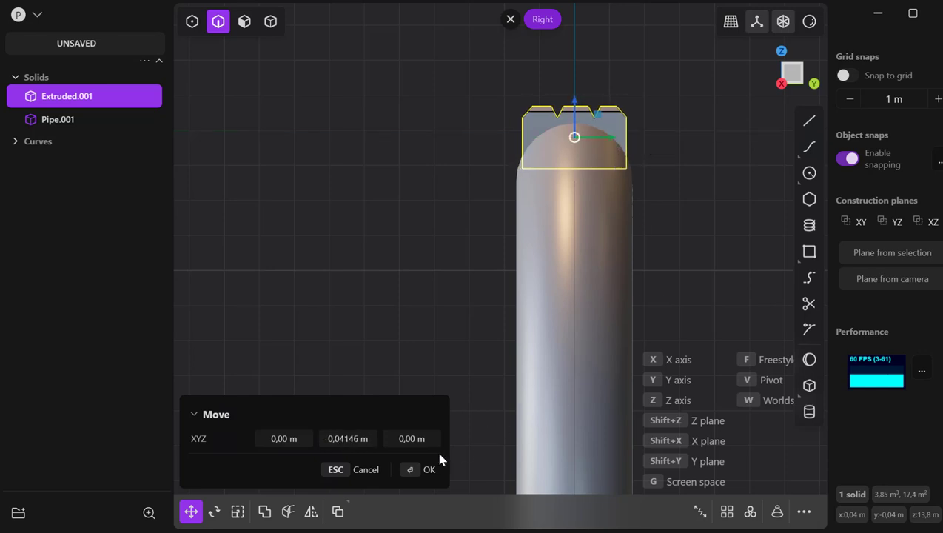
pyautogui.click(411, 470)
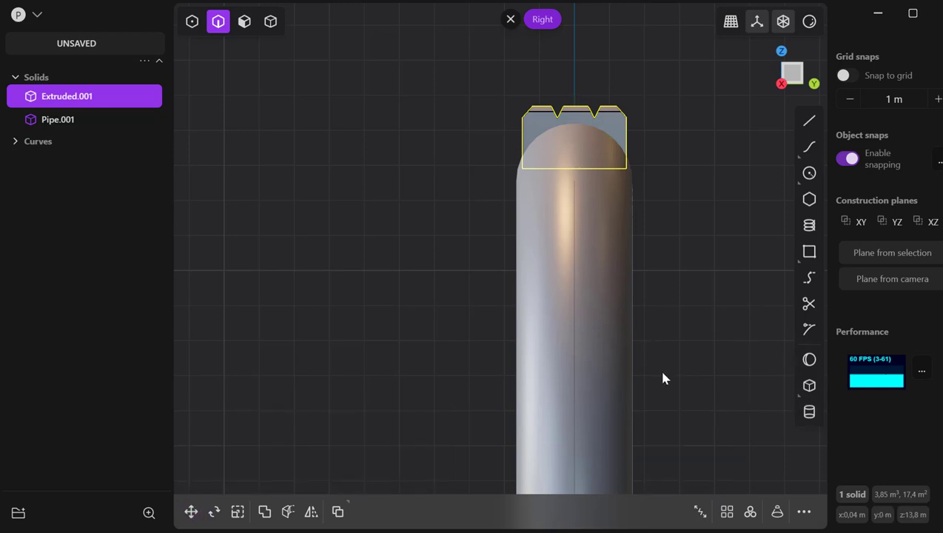
# Delete the circle curve that guided the pipe, keeping the ring and the notched block.
pyautogui.moveTo(662, 379); pyautogui.dragTo(604, 385, button='middle')
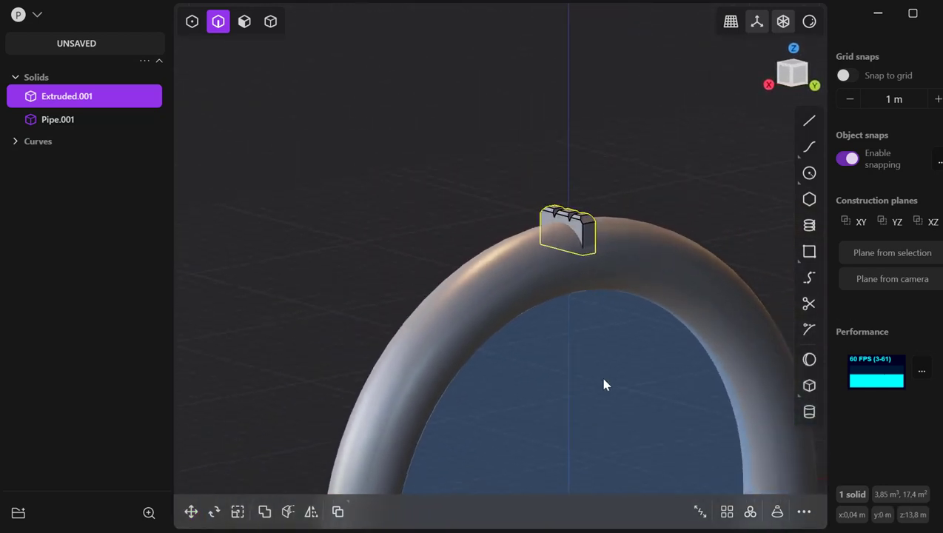
pyautogui.click(37, 143)
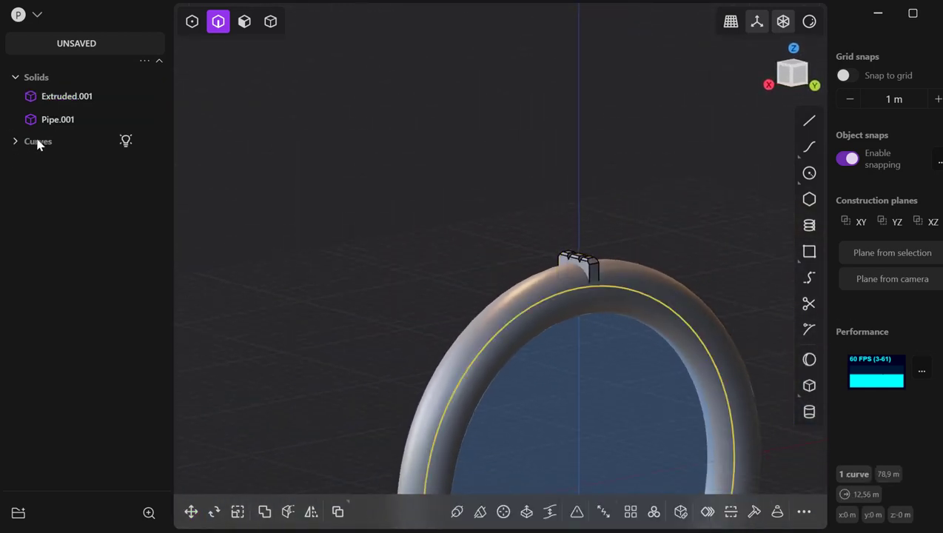
pyautogui.press('Delete')
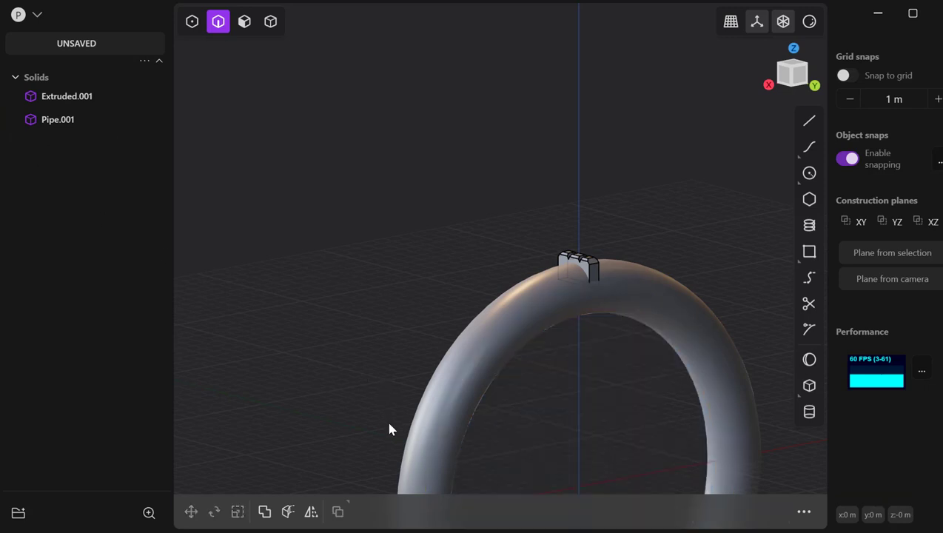
# Rename the notched block's solid in the scene list as USOR.
pyautogui.scroll(-3, 499, 494)
pyautogui.scroll(4, 504, 467)
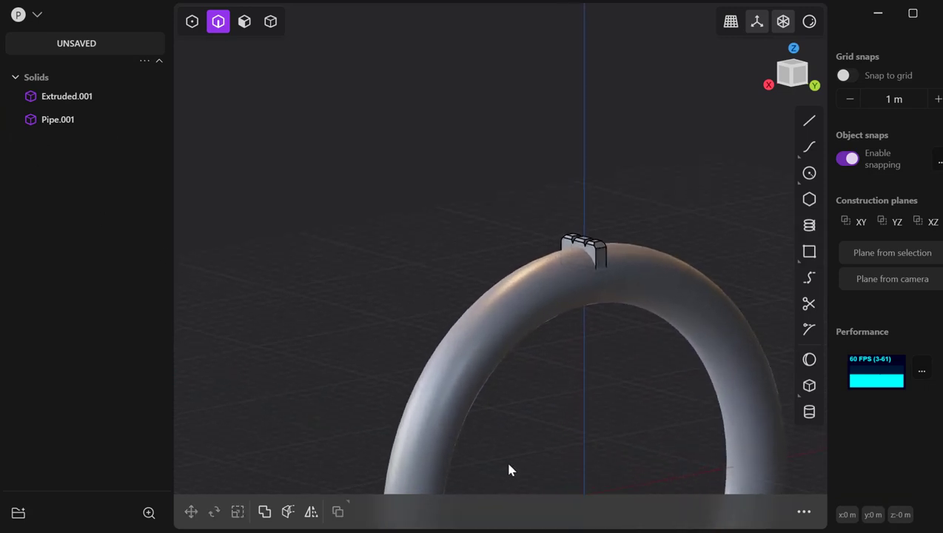
pyautogui.moveTo(509, 470); pyautogui.dragTo(508, 295, button='middle')
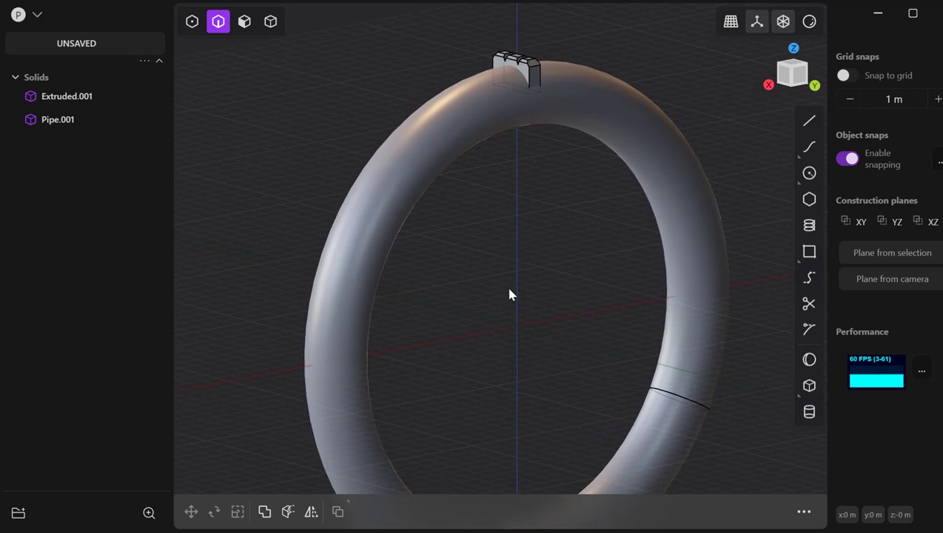
pyautogui.click(73, 103)
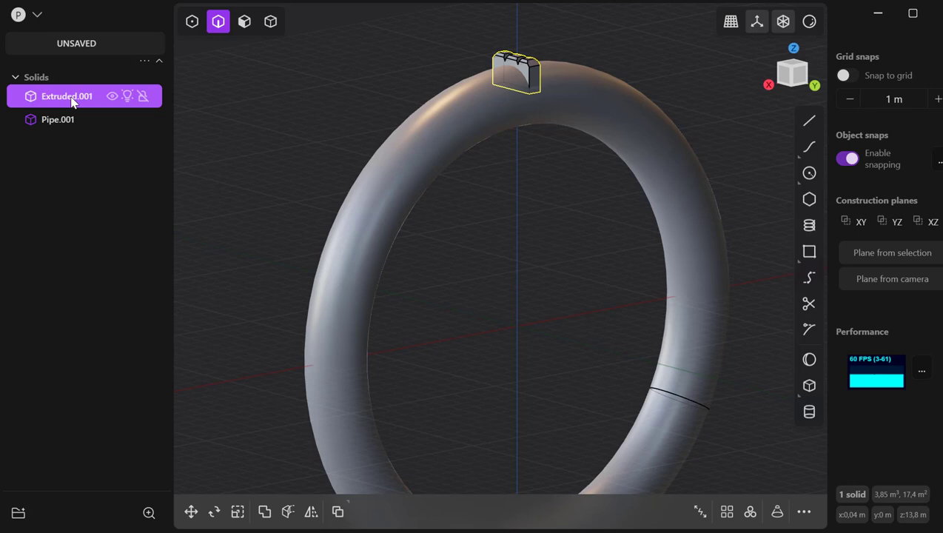
pyautogui.click(52, 123)
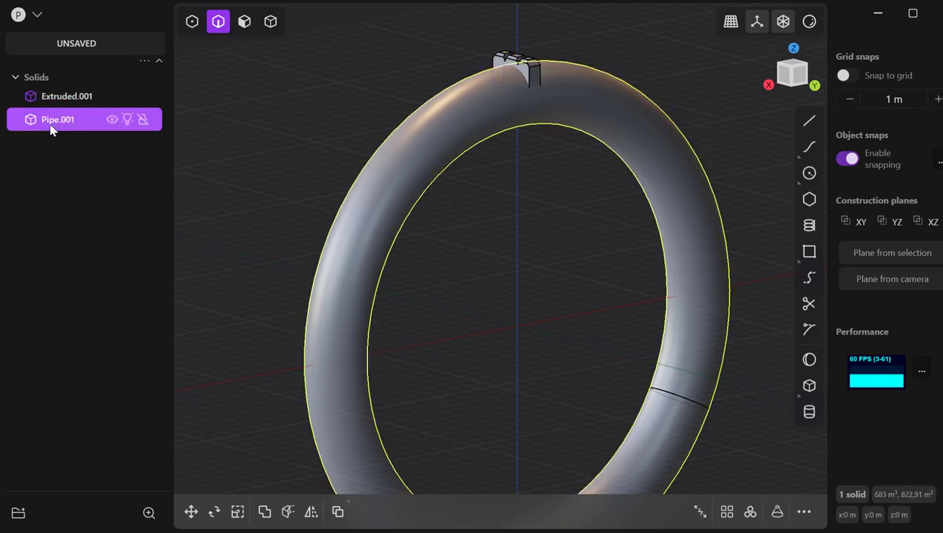
pyautogui.doubleClick(52, 96)
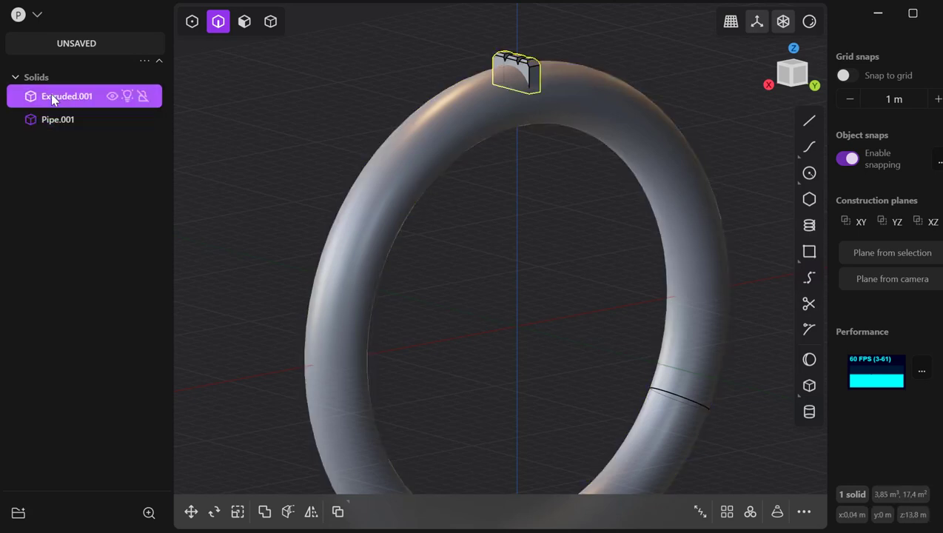
pyautogui.doubleClick(65, 100)
pyautogui.write('usOR')
pyautogui.press('Return')
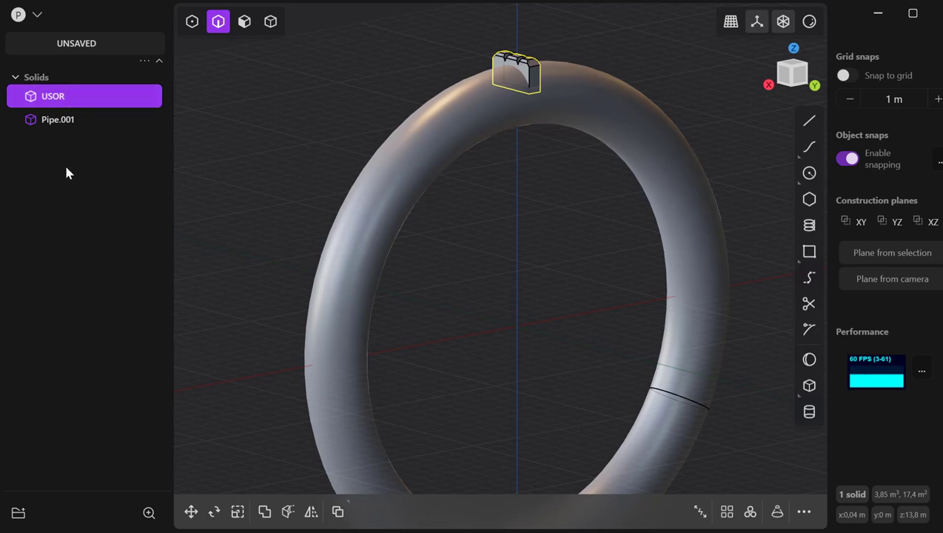
pyautogui.click(70, 120)
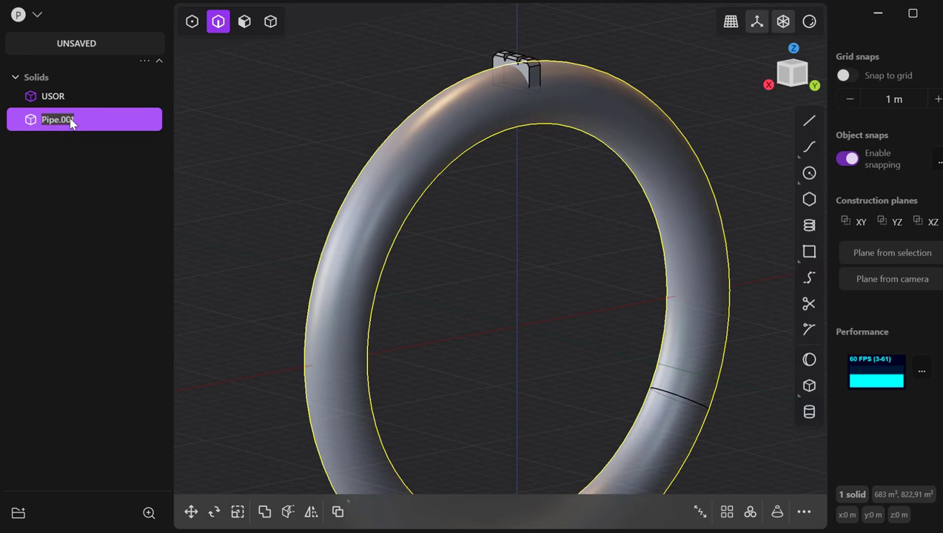
pyautogui.doubleClick(52, 126)
pyautogui.click(49, 176)
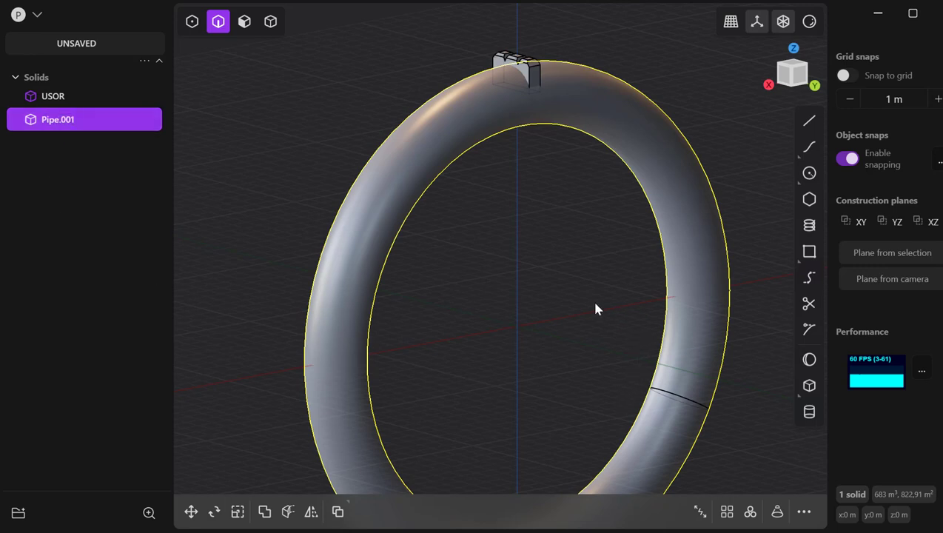
pyautogui.moveTo(597, 309); pyautogui.dragTo(577, 316, button='middle')
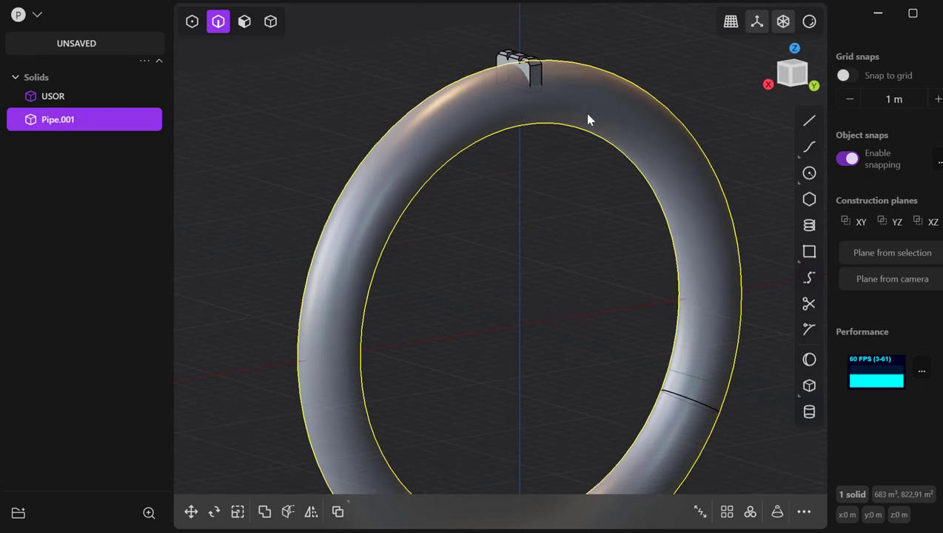
pyautogui.press('Escape')
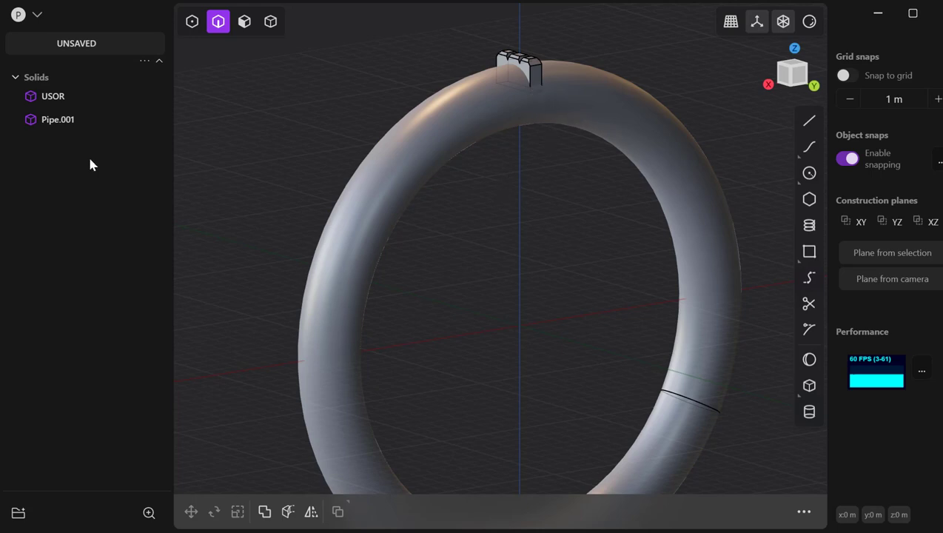
# Try a Boolean Union with the pipe ring as the target body and the notched block as the tool body.
pyautogui.click(61, 123)
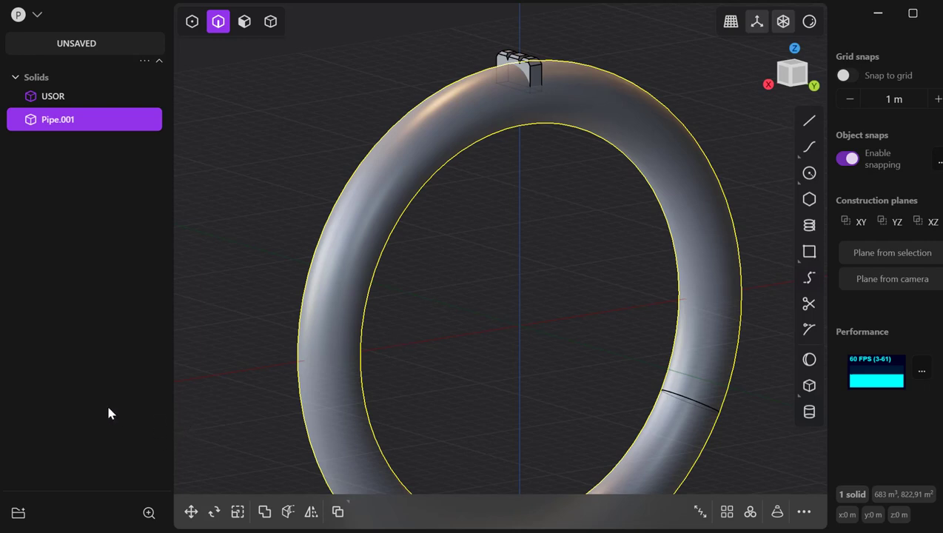
pyautogui.hotkey('shift', 'b')
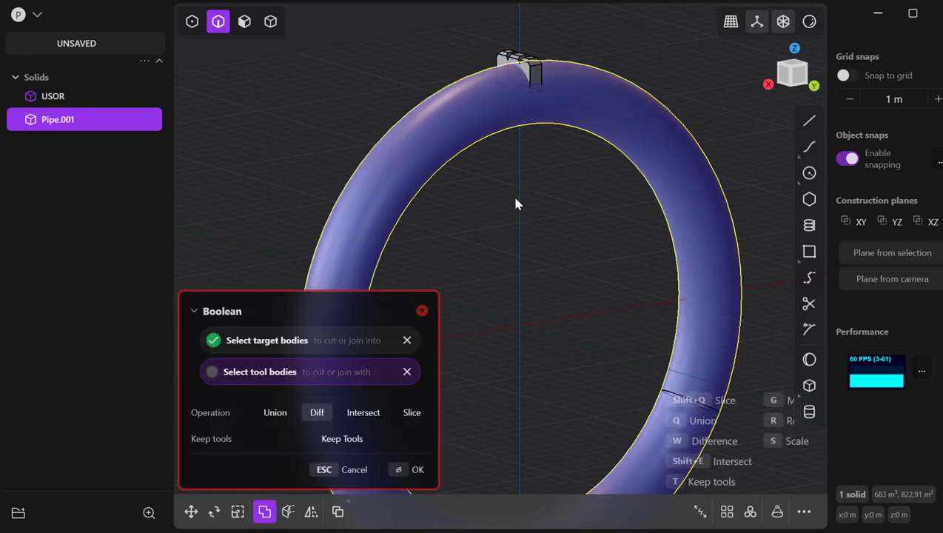
pyautogui.click(538, 83)
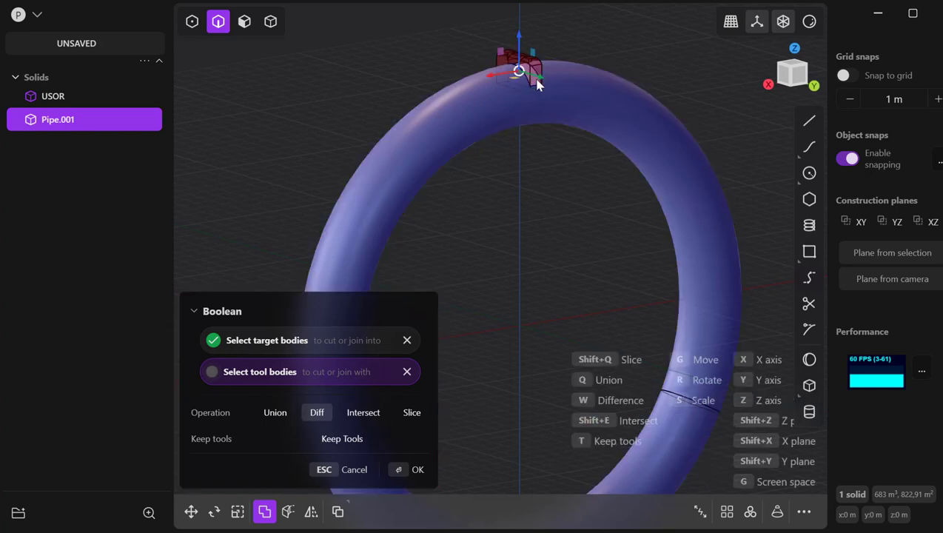
pyautogui.press('q')
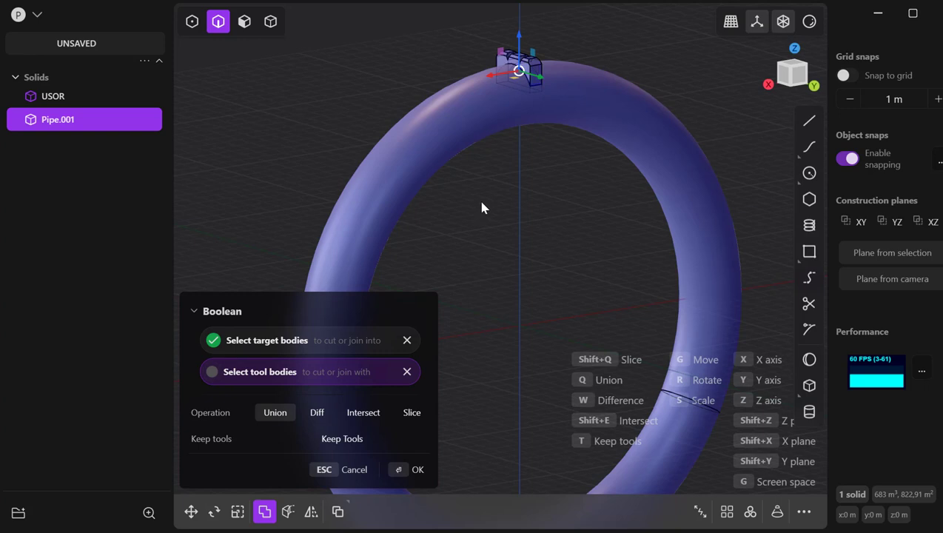
pyautogui.click(411, 412)
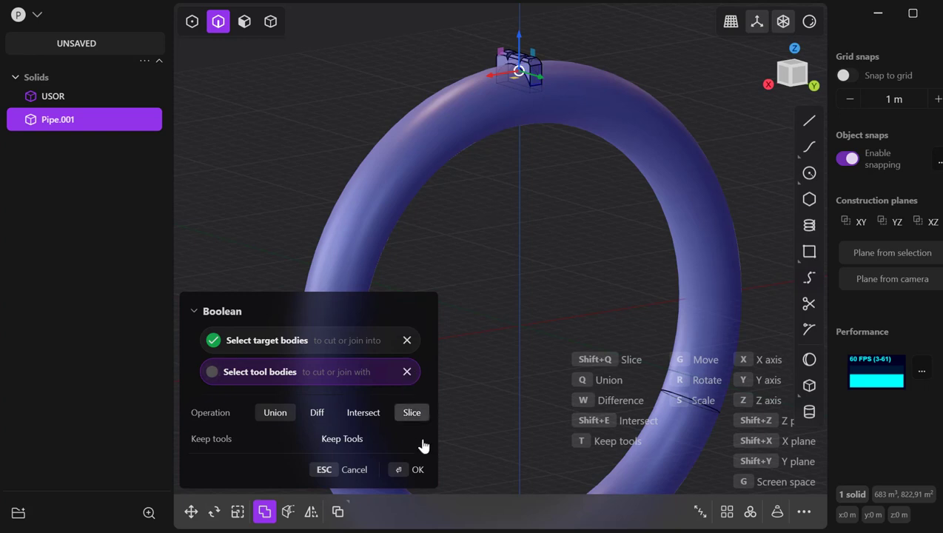
pyautogui.click(400, 476)
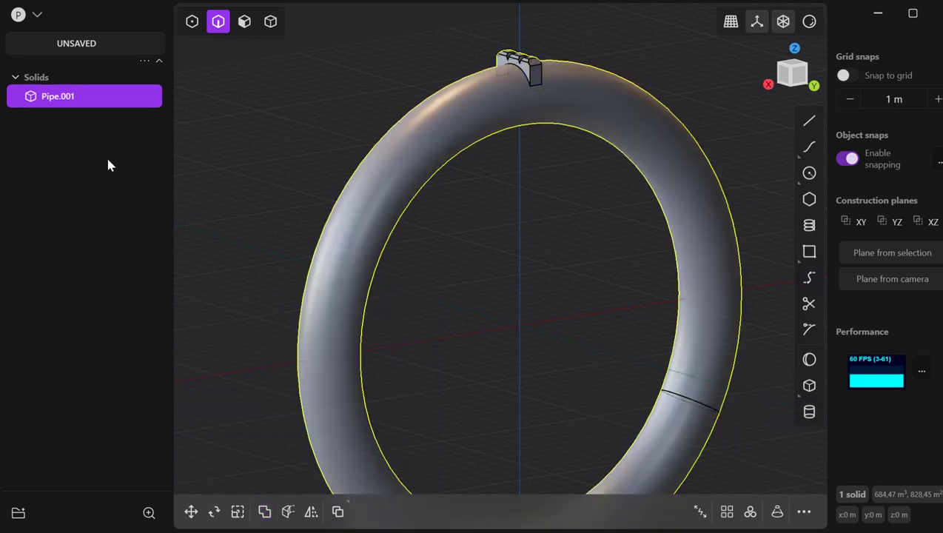
pyautogui.moveTo(32, 105)
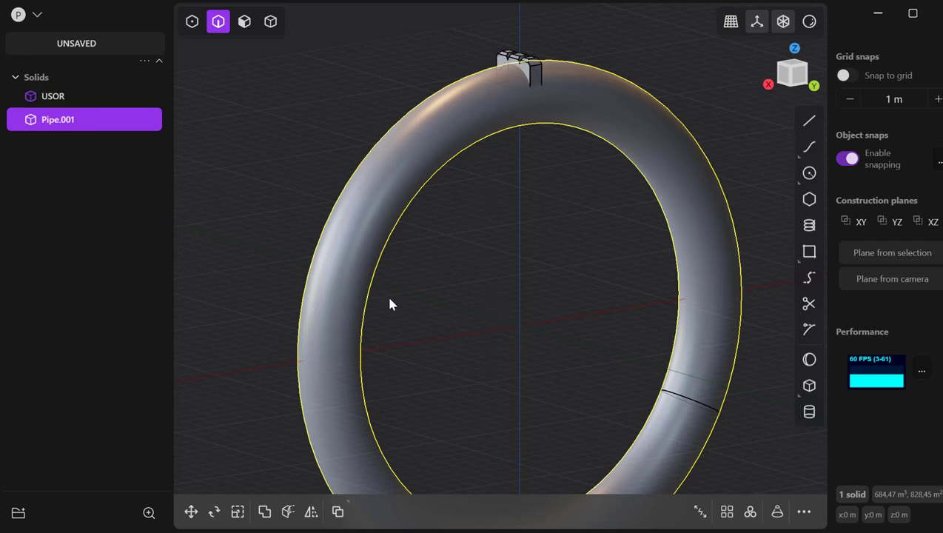
pyautogui.moveTo(594, 268); pyautogui.dragTo(554, 263, button='middle')
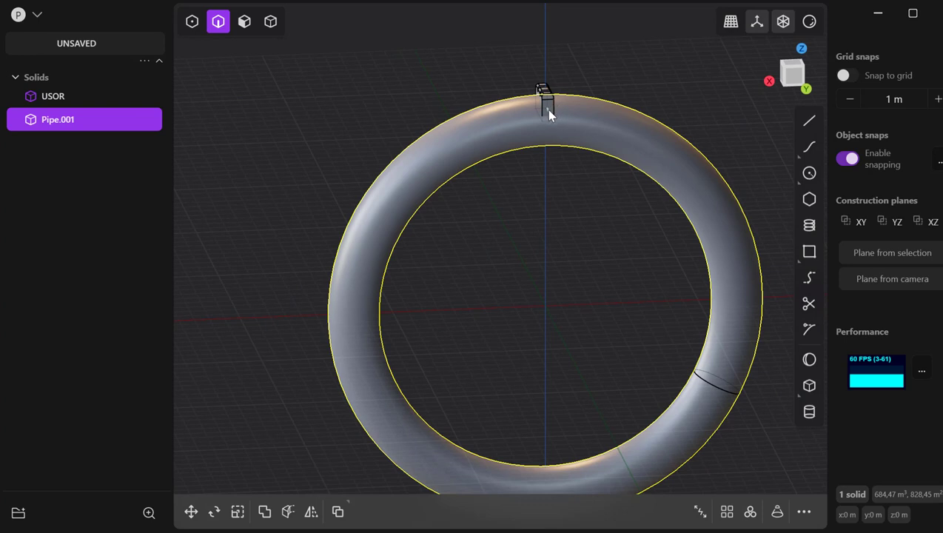
pyautogui.click(55, 99)
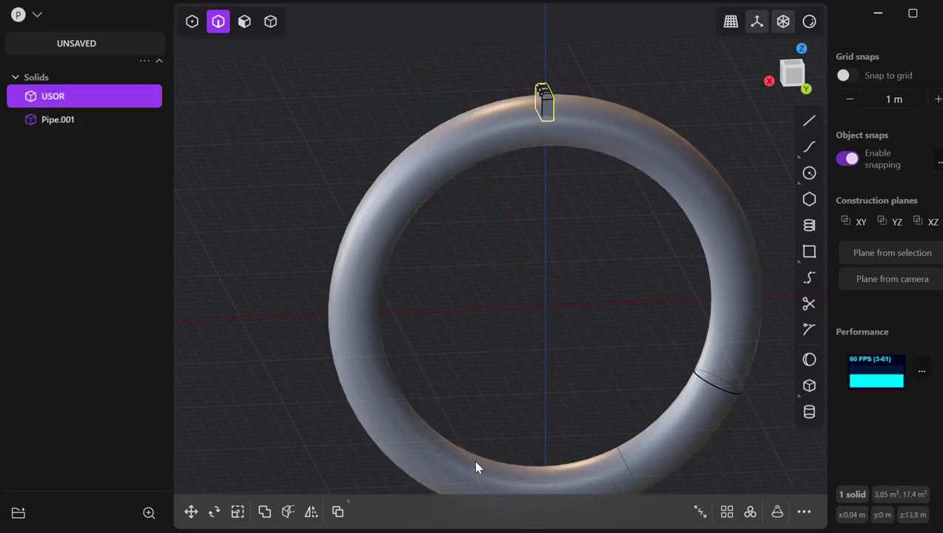
pyautogui.click(750, 512)
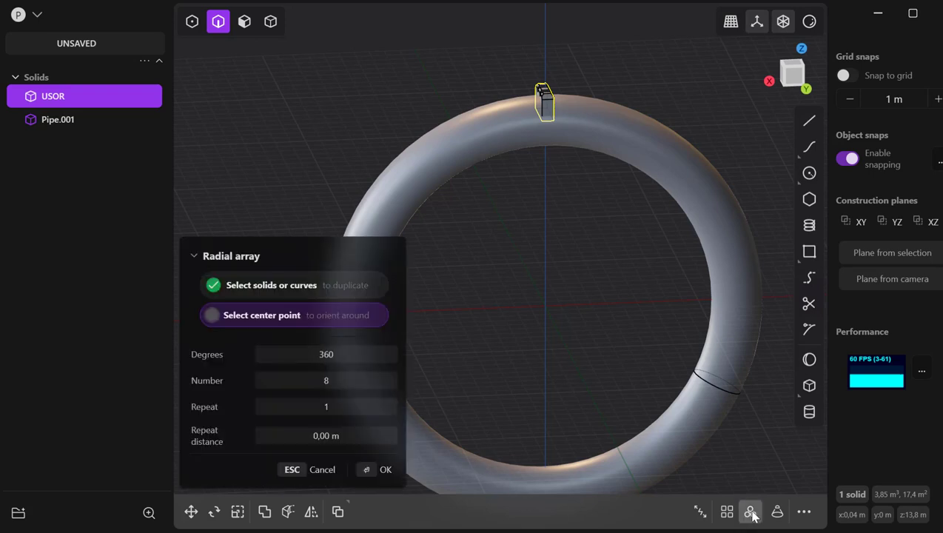
pyautogui.click(546, 308)
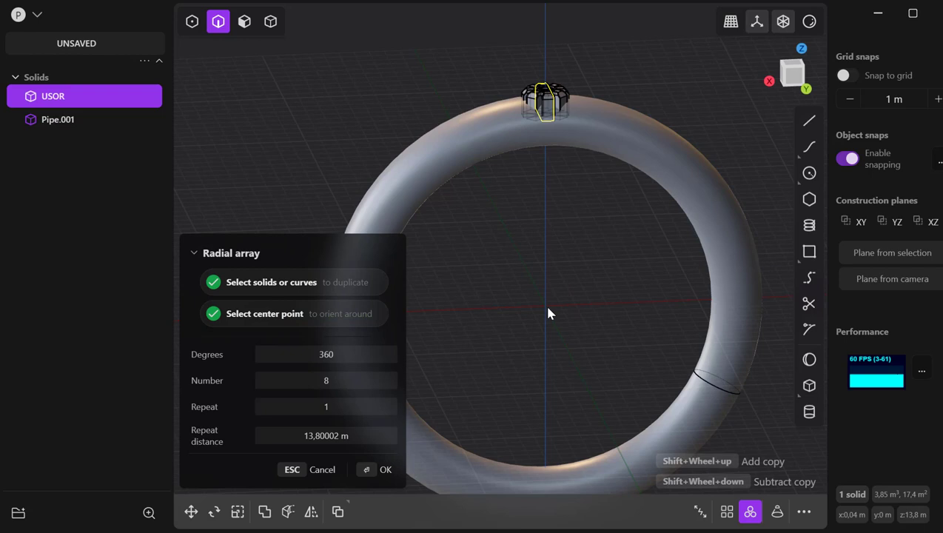
pyautogui.press('Escape')
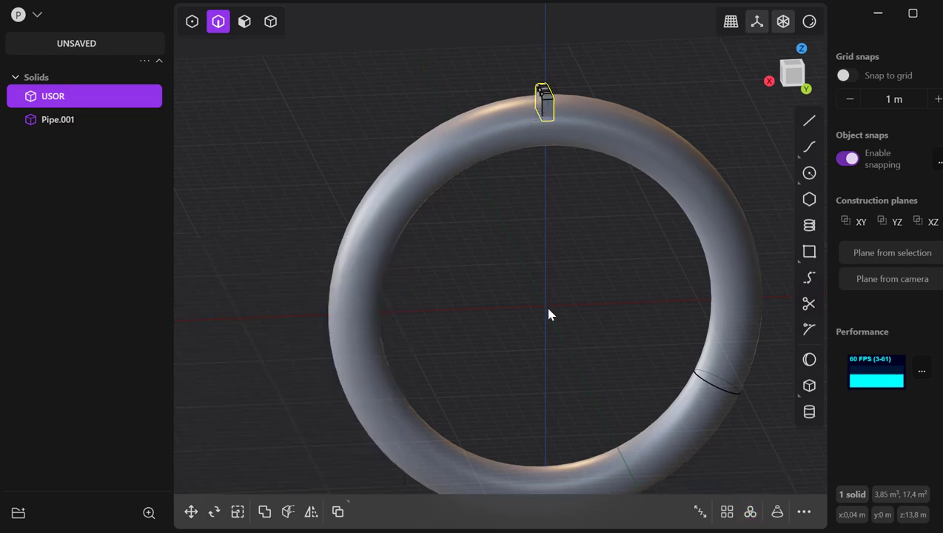
# From the back view, make a radial array of the USOR block around the ring's centre with number 94 over 360 degrees.
pyautogui.click(807, 92)
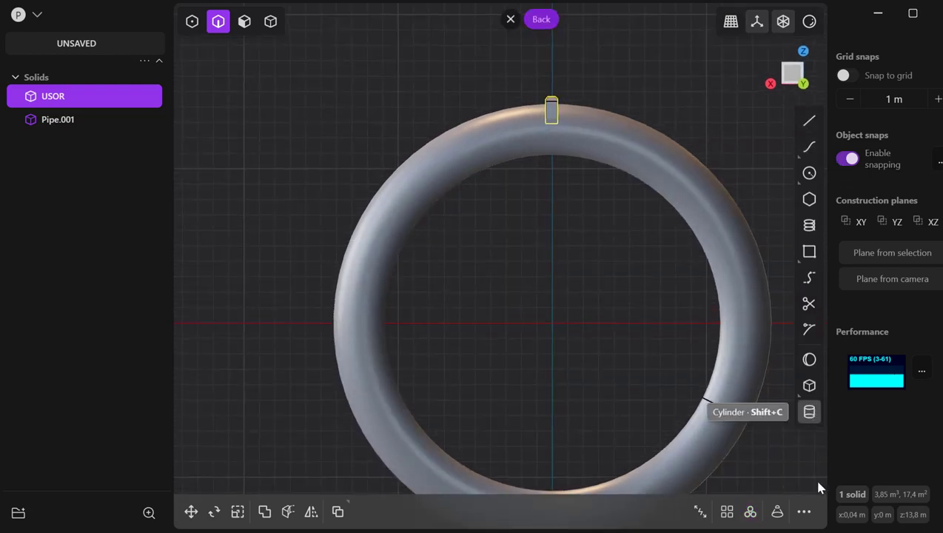
pyautogui.click(750, 512)
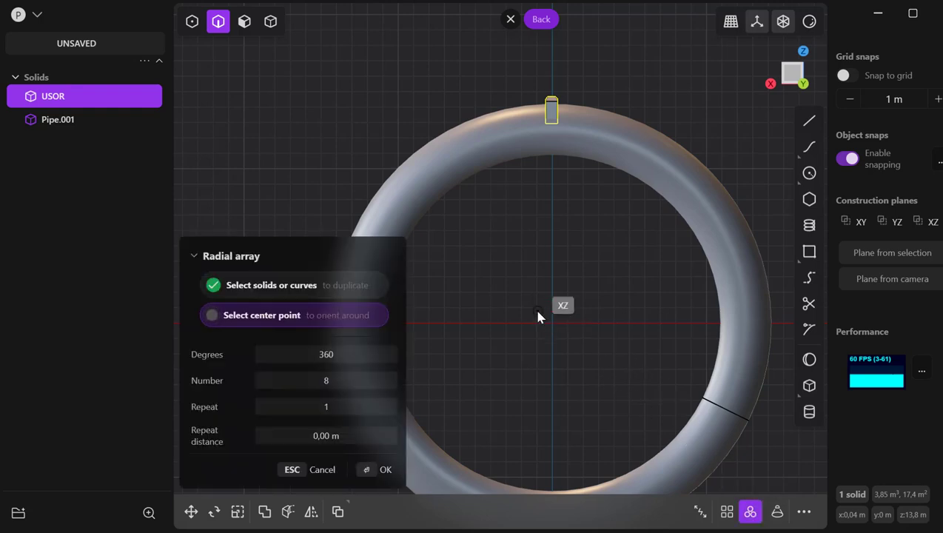
pyautogui.click(554, 323)
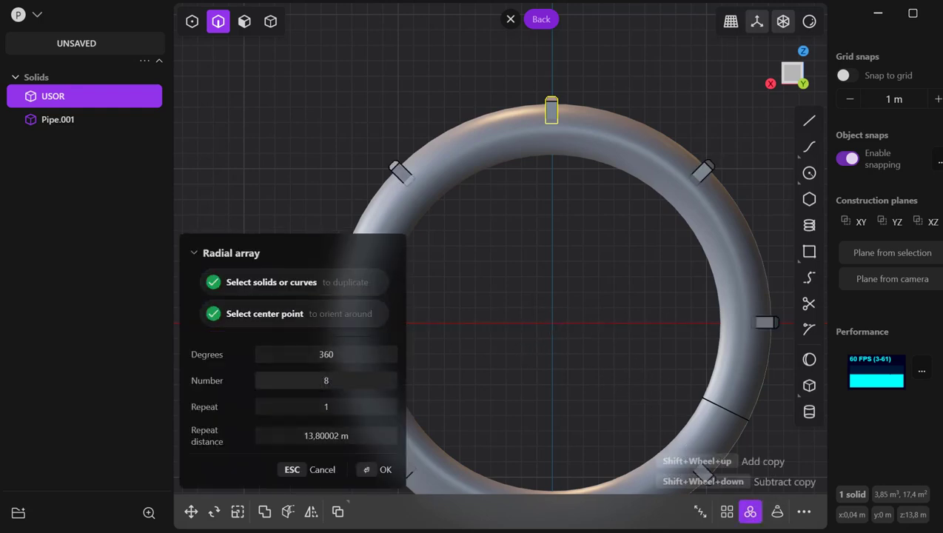
pyautogui.moveTo(326, 380); pyautogui.dragTo(524, 379)
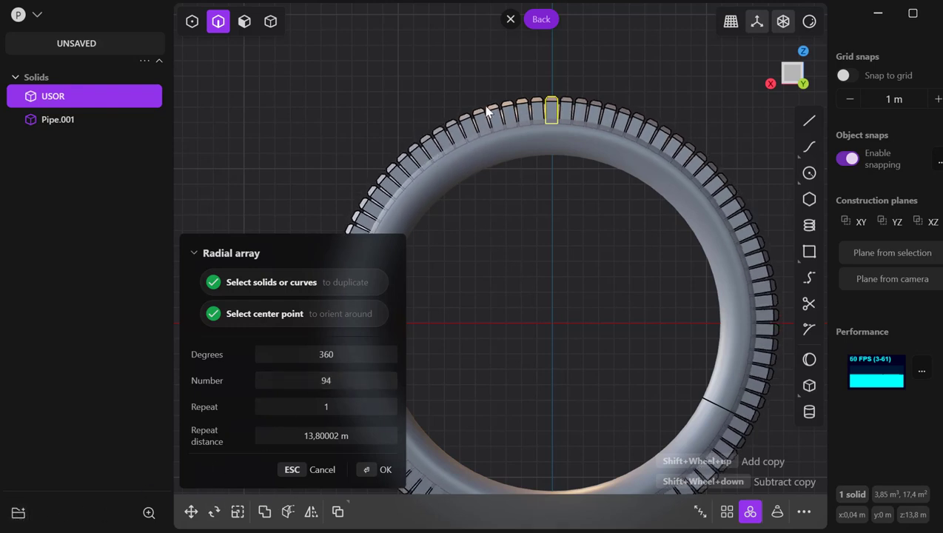
pyautogui.scroll(2, 487, 110)
pyautogui.scroll(1, 487, 110)
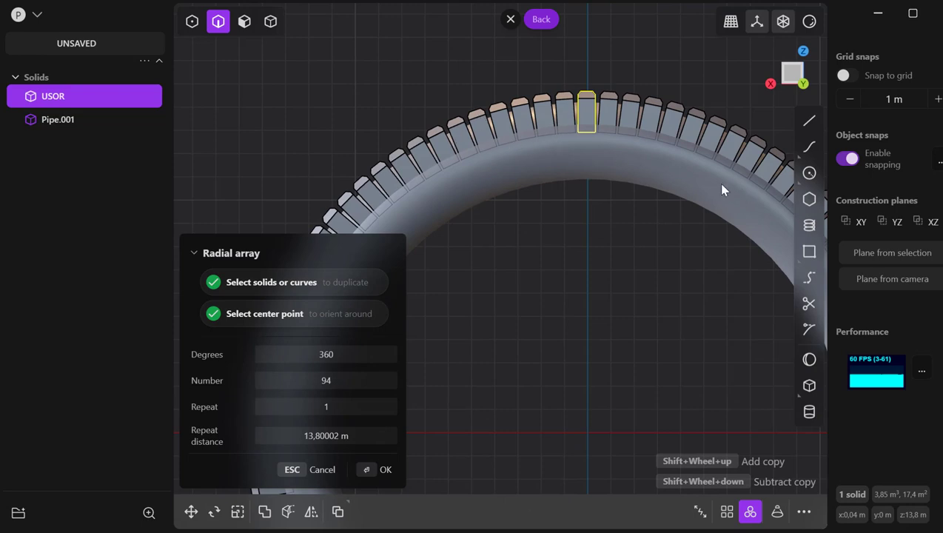
pyautogui.click(367, 476)
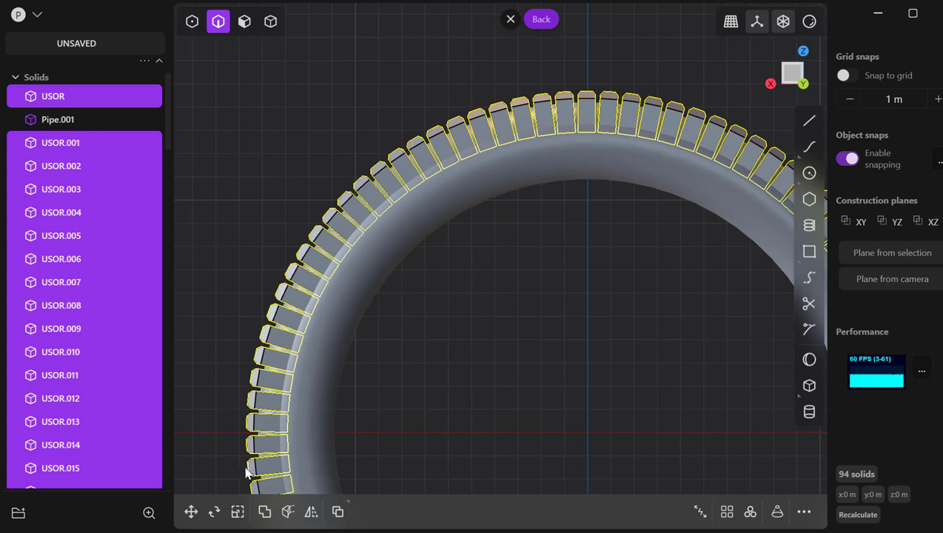
# Group all the arrayed tread blocks and collapse the group's list of solids.
pyautogui.hotkey('ctrl', 'g')
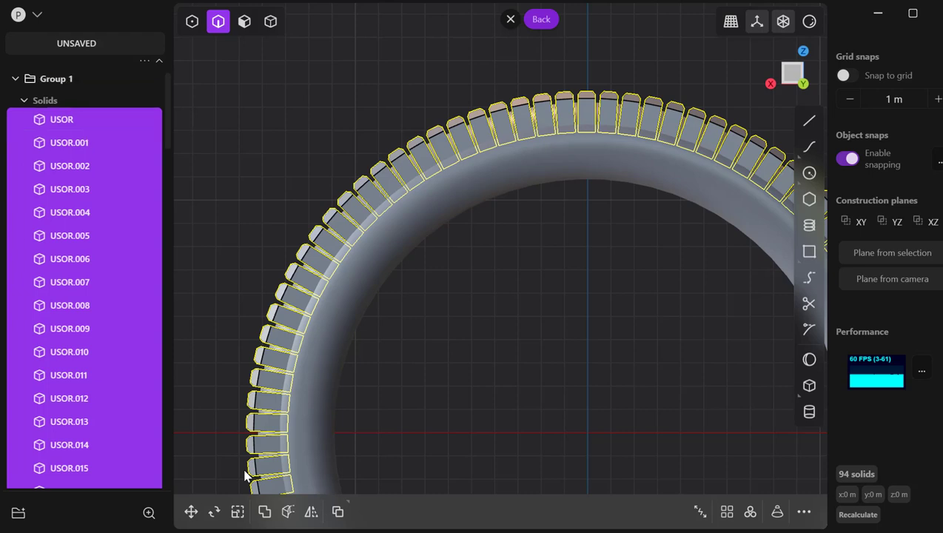
pyautogui.click(24, 101)
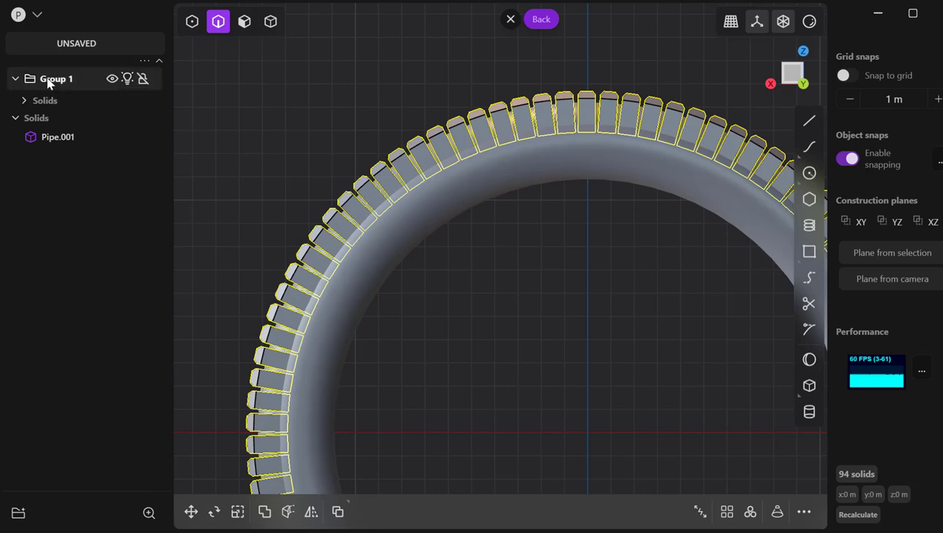
pyautogui.click(15, 78)
pyautogui.click(15, 78)
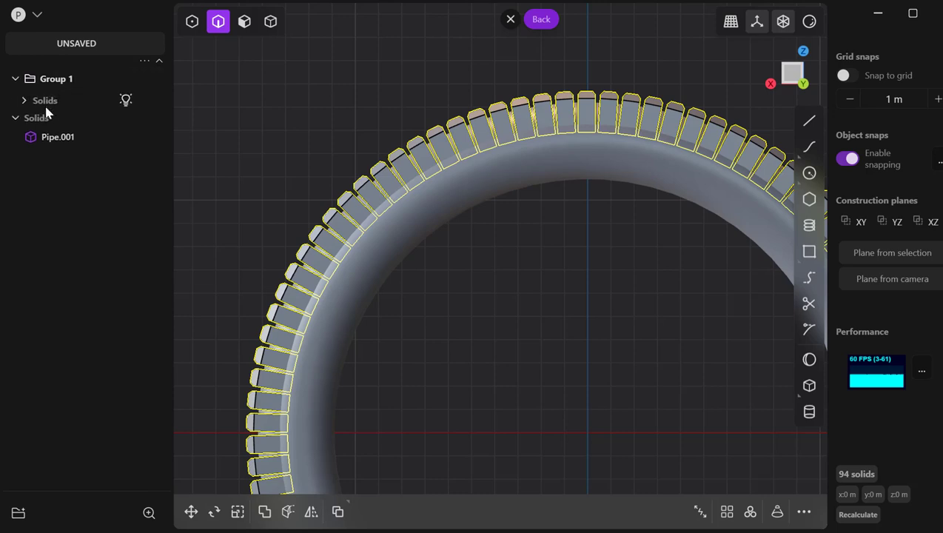
pyautogui.click(24, 100)
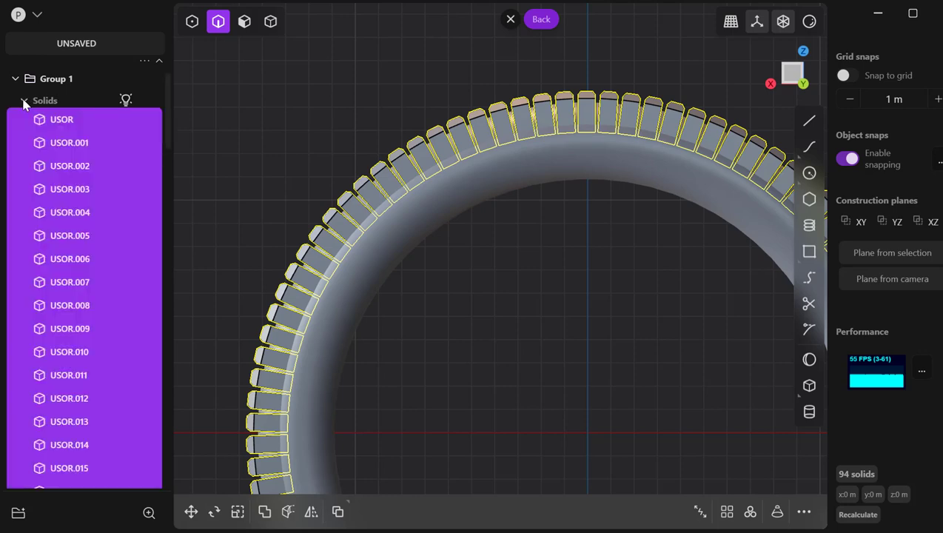
pyautogui.click(24, 101)
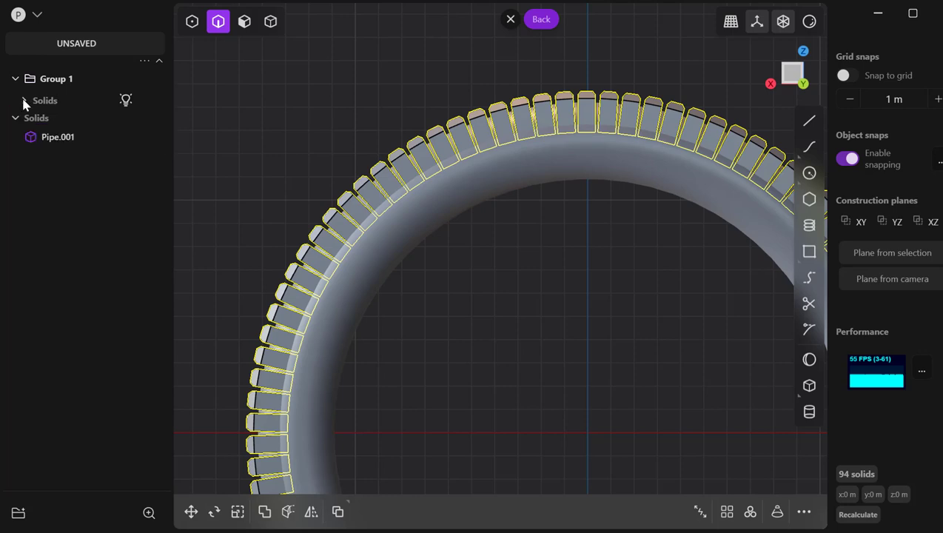
# Boolean Union the Pipe.001 ring as the target body with all the grouped tread blocks as tool bodies.
pyautogui.click(384, 258)
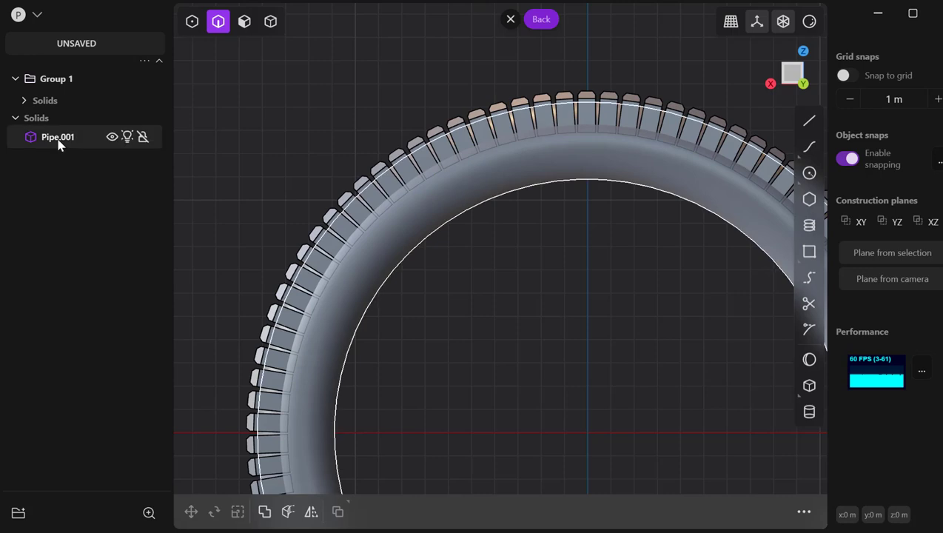
pyautogui.click(60, 144)
pyautogui.press('Escape')
pyautogui.click(63, 138)
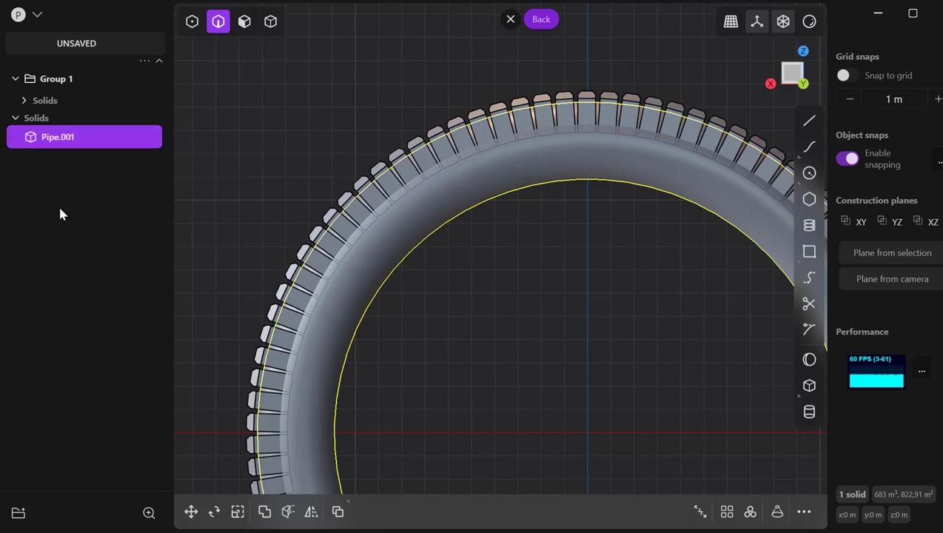
pyautogui.hotkey('shift', 'b')
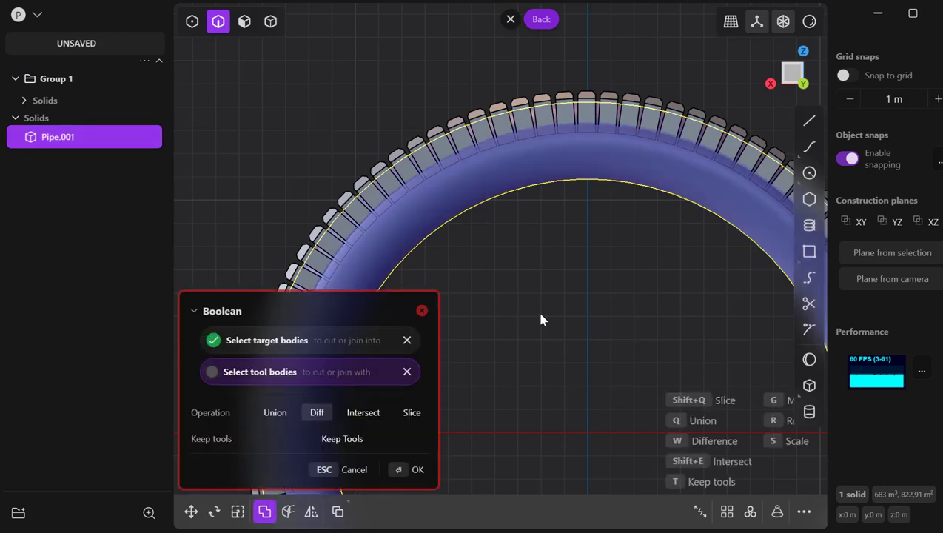
pyautogui.click(45, 104)
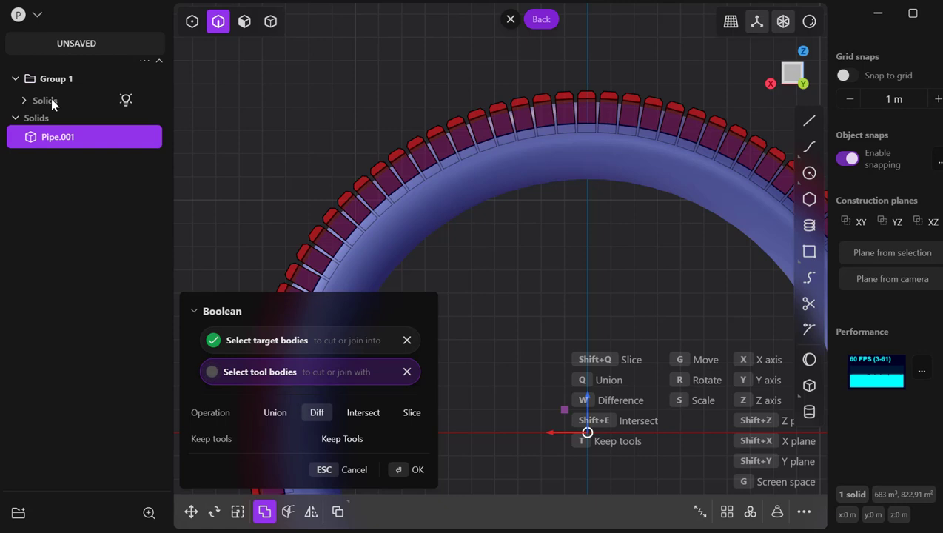
pyautogui.press('q')
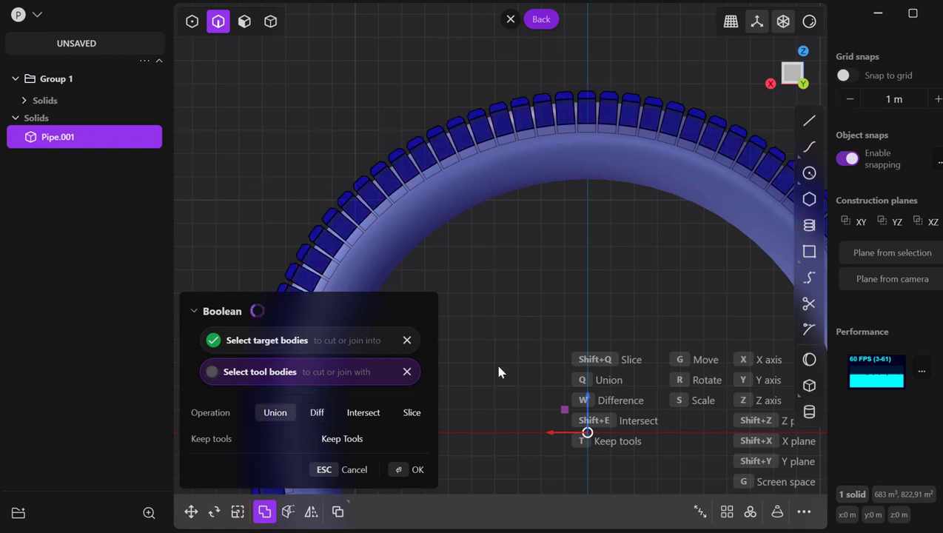
pyautogui.click(400, 470)
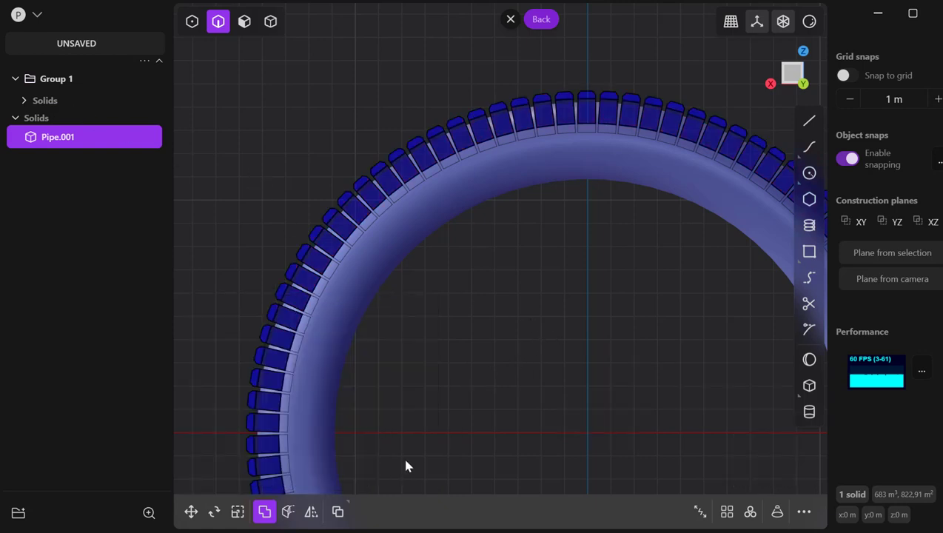
pyautogui.scroll(-2, 437, 451)
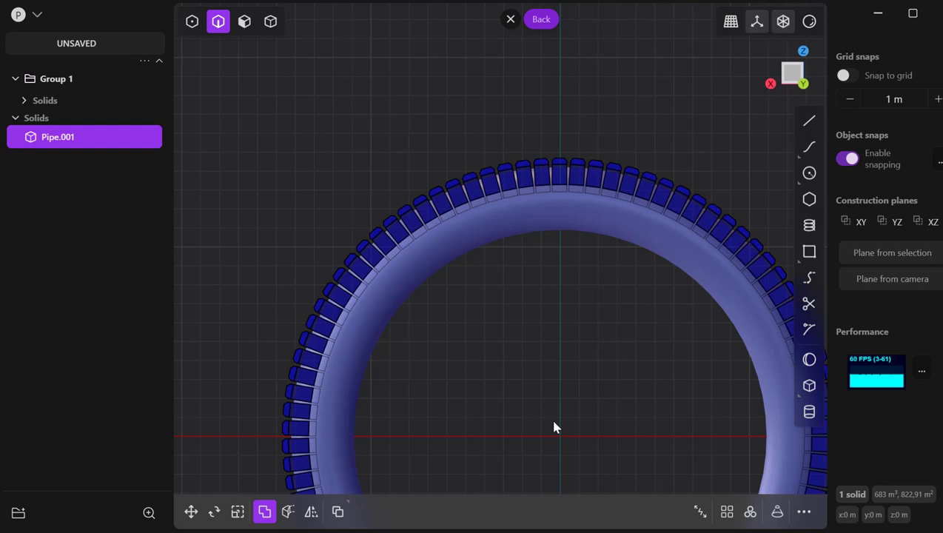
pyautogui.press('Return')
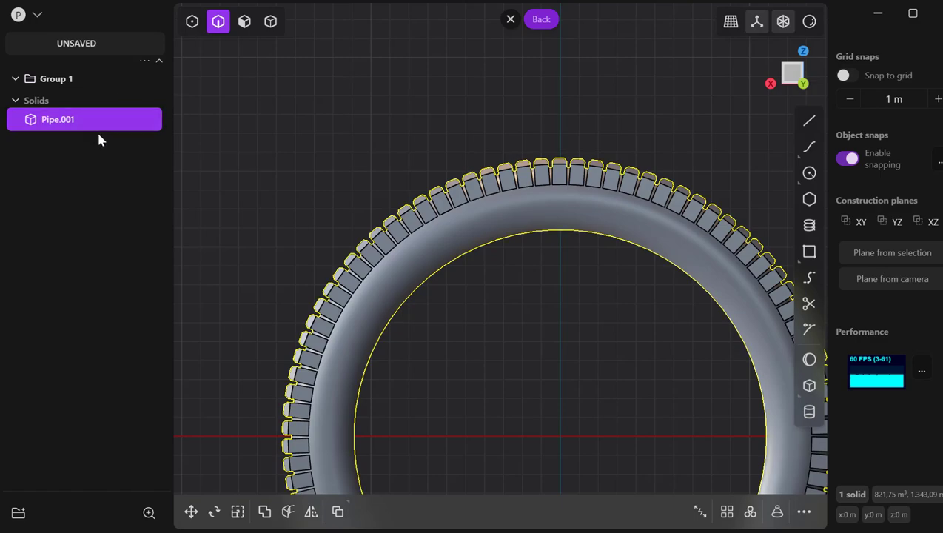
pyautogui.moveTo(628, 307)
pyautogui.mouseDown(button='middle')
pyautogui.moveTo(632, 330)
pyautogui.moveTo(676, 358)
pyautogui.moveTo(773, 354)
pyautogui.moveTo(752, 337)
pyautogui.moveTo(746, 295)
pyautogui.moveTo(701, 279)
pyautogui.moveTo(644, 292)
pyautogui.moveTo(619, 337)
pyautogui.moveTo(613, 376)
pyautogui.moveTo(579, 305)
pyautogui.moveTo(754, 301)
pyautogui.moveTo(806, 312)
pyautogui.moveTo(667, 325)
pyautogui.moveTo(637, 315)
pyautogui.mouseUp(button='middle')
pyautogui.scroll(-5, 638, 288)
pyautogui.scroll(-3, 579, 305)
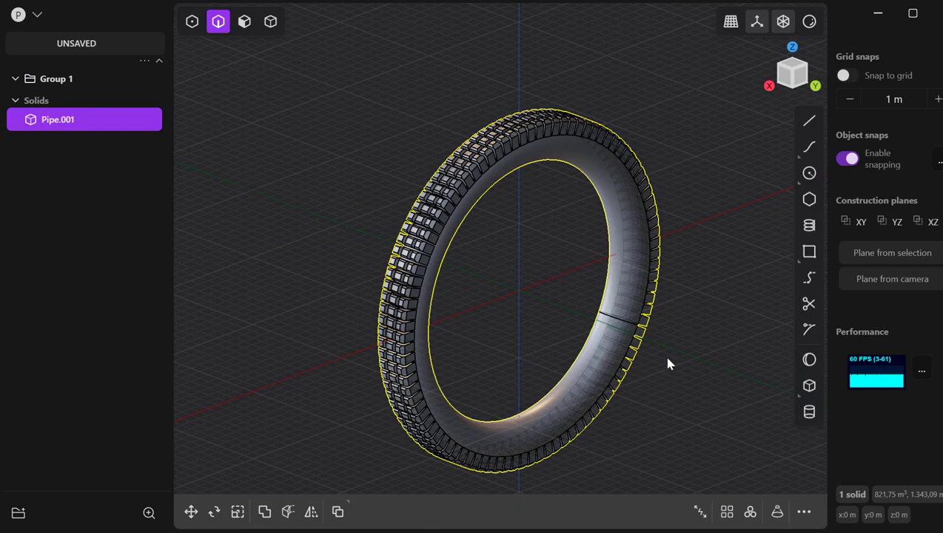
pyautogui.moveTo(666, 362); pyautogui.dragTo(622, 322, button='middle')
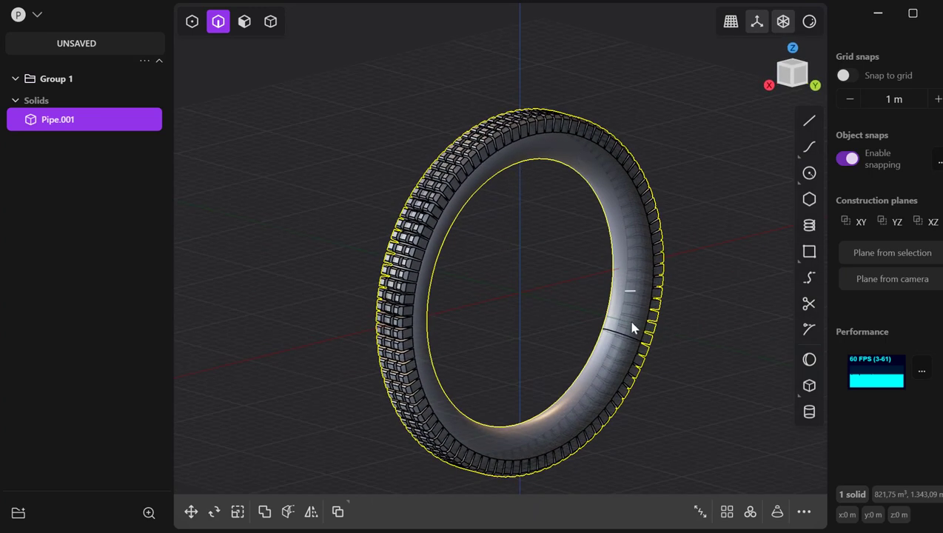